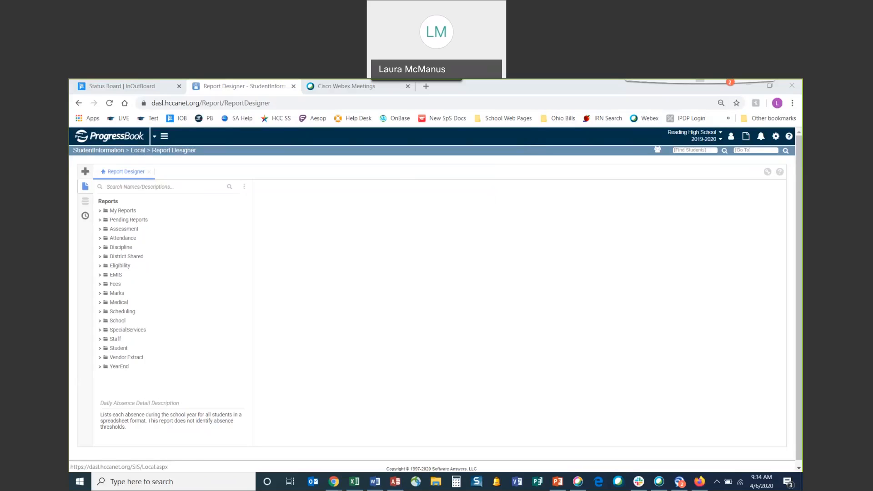
{"action": "left_click", "coordinate": [164, 137]}
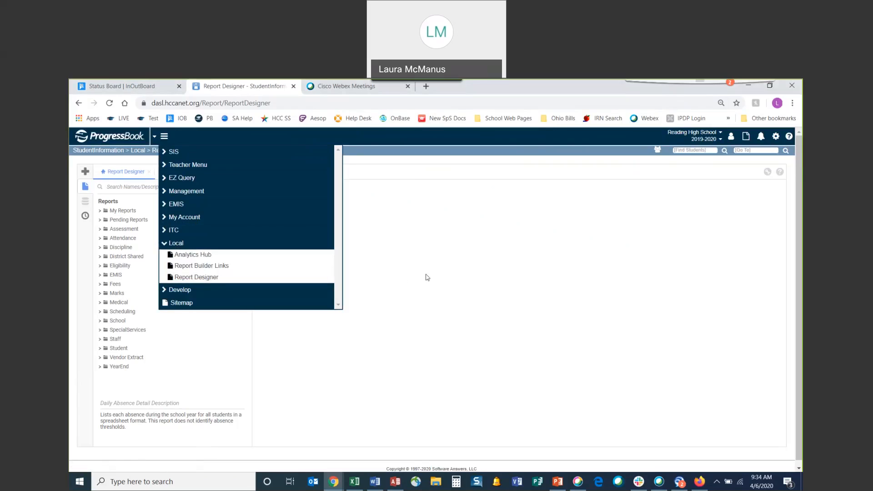
{"action": "left_click", "coordinate": [164, 141]}
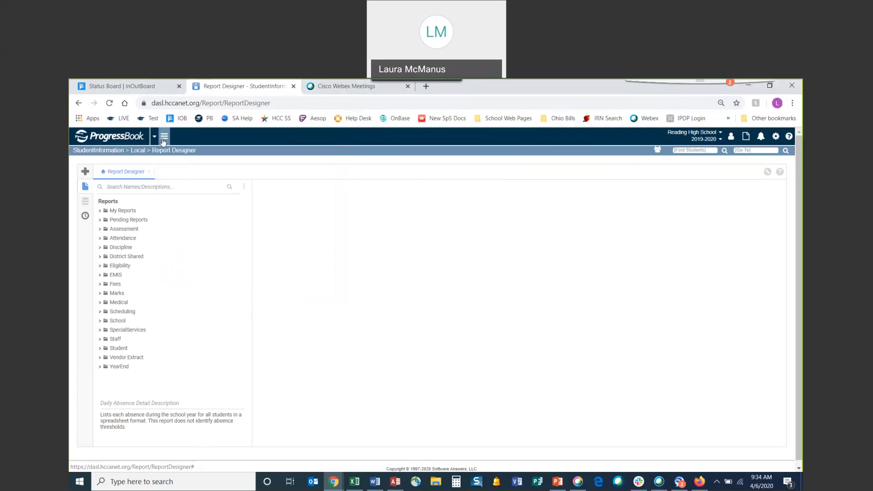
Step: Create a new ExpressView report and skip the introductory tutorial
{"action": "left_click", "coordinate": [85, 172]}
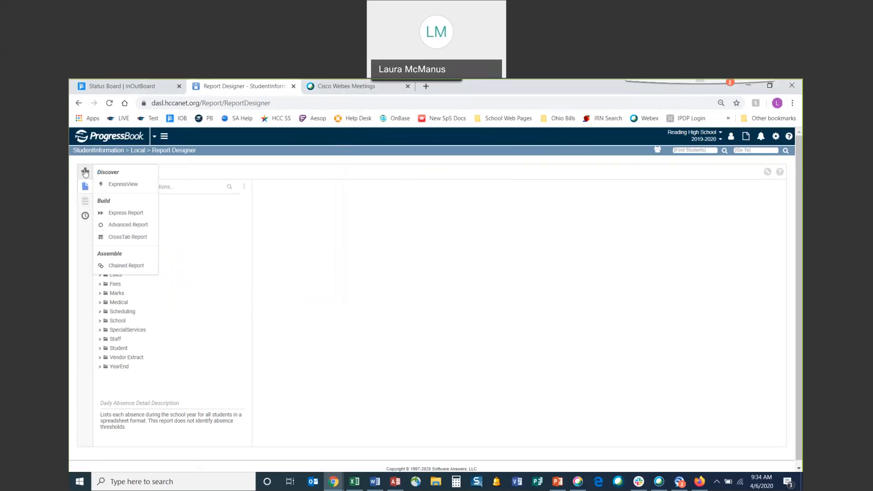
{"action": "mouse_move", "coordinate": [125, 188]}
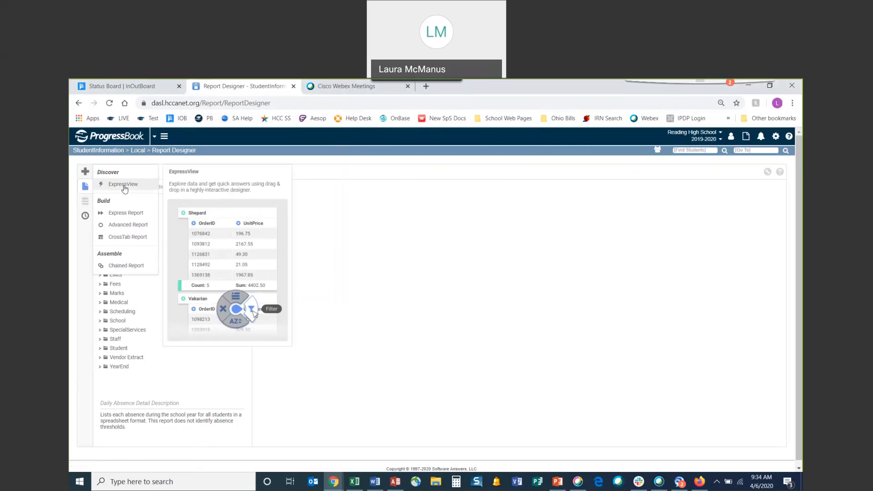
{"action": "left_click", "coordinate": [124, 187]}
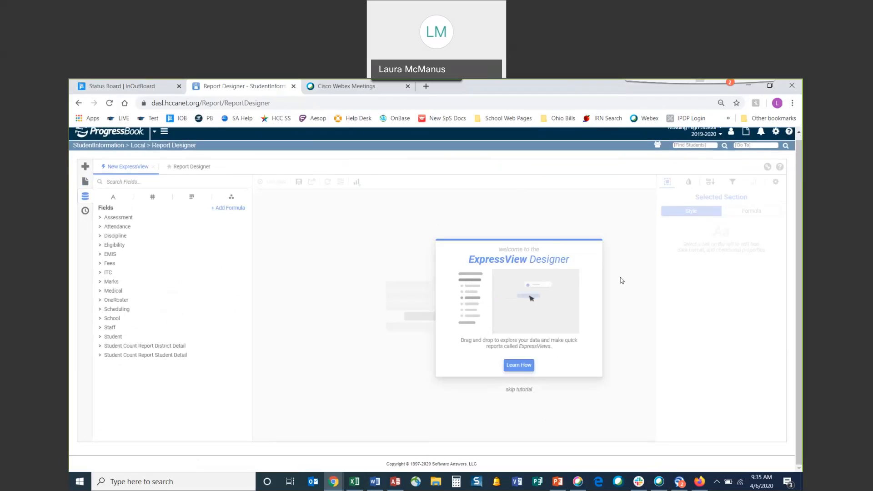
{"action": "left_click", "coordinate": [529, 392]}
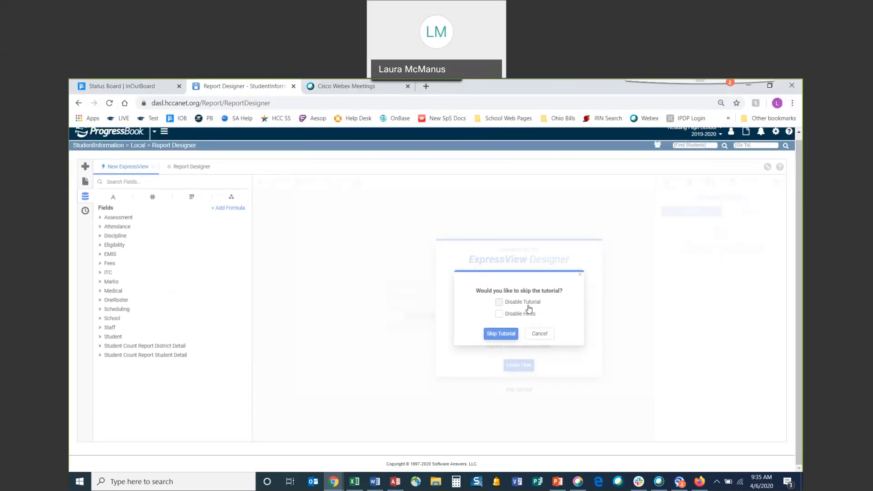
{"action": "left_click", "coordinate": [501, 334]}
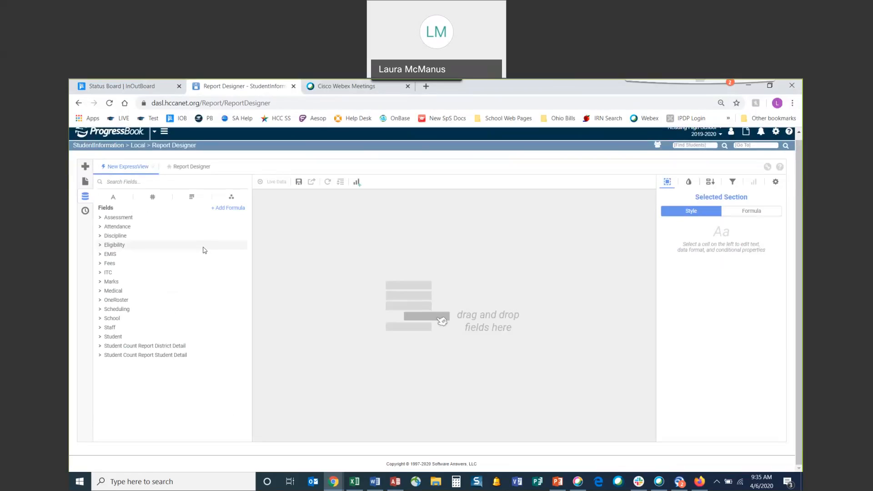
Step: Expand the Student category and its StudentDemographicCore group in the field list
{"action": "left_click", "coordinate": [100, 337]}
{"action": "scroll", "coordinate": [224, 287], "scroll_direction": "down", "scroll_amount": 4}
{"action": "scroll", "coordinate": [224, 287], "scroll_direction": "down", "scroll_amount": 3}
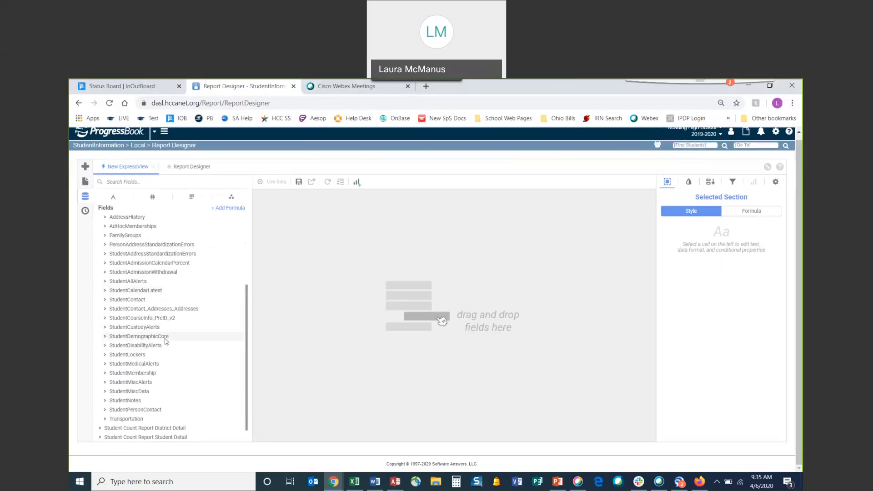
{"action": "left_click", "coordinate": [122, 339]}
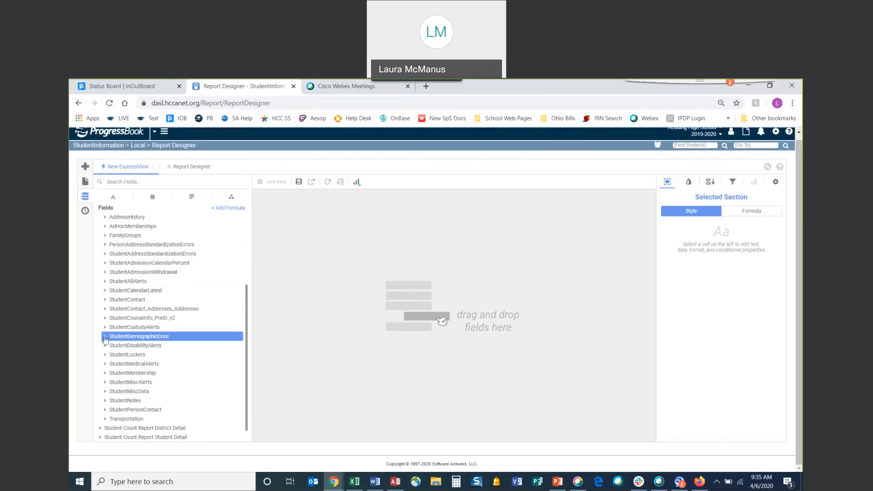
{"action": "left_click", "coordinate": [104, 337]}
Step: Add the Age field from StudentDemographicCore to the empty report as its first column
{"action": "scroll", "coordinate": [211, 330], "scroll_direction": "down", "scroll_amount": 3}
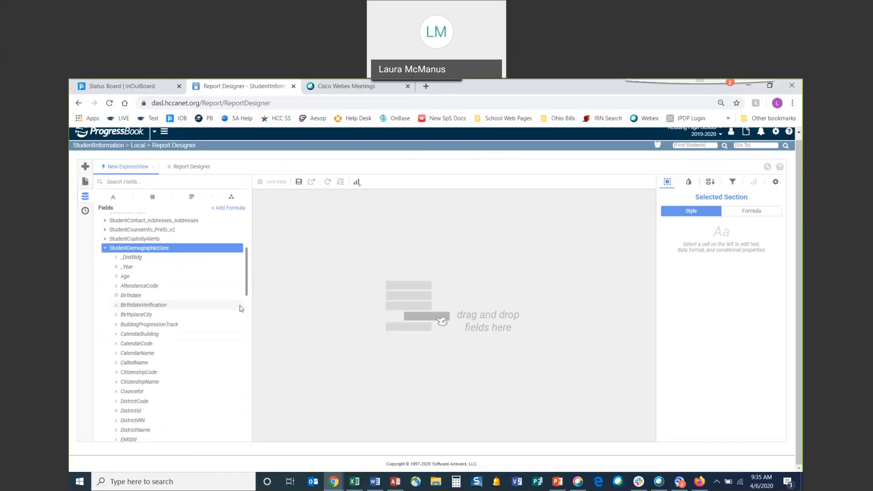
{"action": "scroll", "coordinate": [210, 330], "scroll_direction": "down", "scroll_amount": 1}
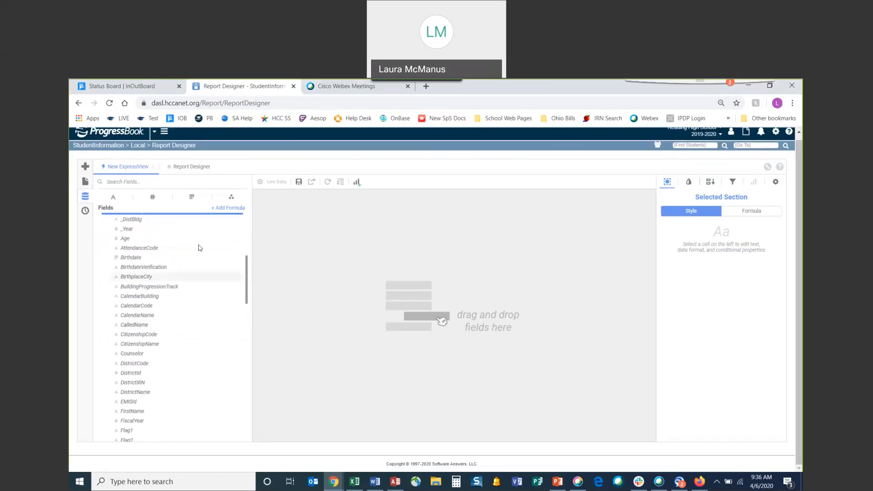
{"action": "scroll", "coordinate": [197, 370], "scroll_direction": "down", "scroll_amount": 2}
{"action": "scroll", "coordinate": [197, 377], "scroll_direction": "up", "scroll_amount": 2}
{"action": "scroll", "coordinate": [196, 373], "scroll_direction": "up", "scroll_amount": 1}
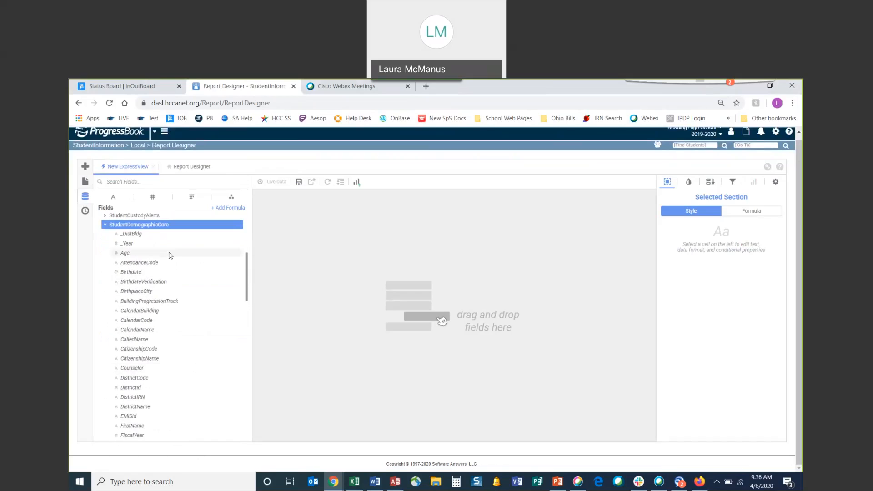
{"action": "left_click", "coordinate": [171, 254]}
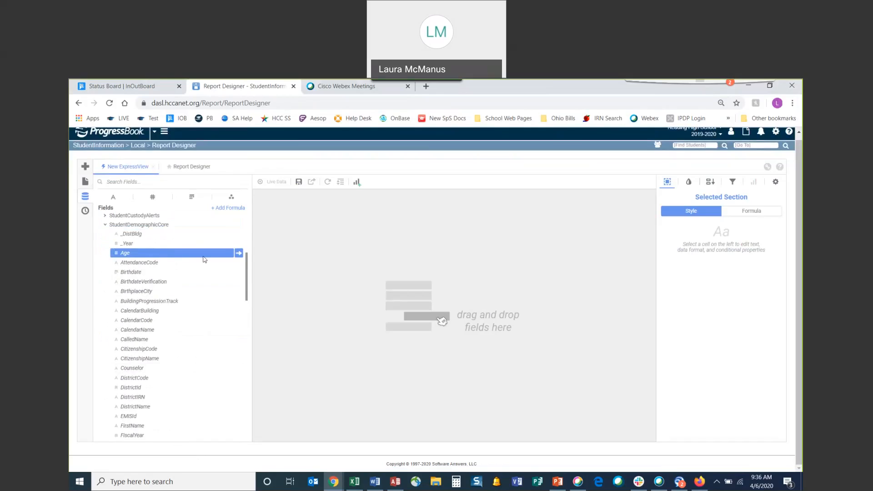
{"action": "left_click_drag", "start_coordinate": [168, 257], "coordinate": [413, 257]}
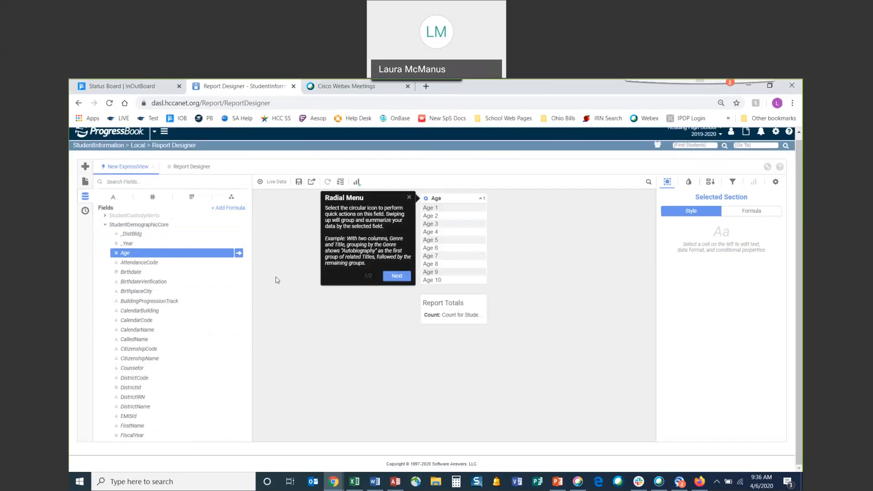
Step: Add the FirstName and GradeLevel fields from StudentDemographicCore as report columns
{"action": "scroll", "coordinate": [159, 327], "scroll_direction": "down", "scroll_amount": 2}
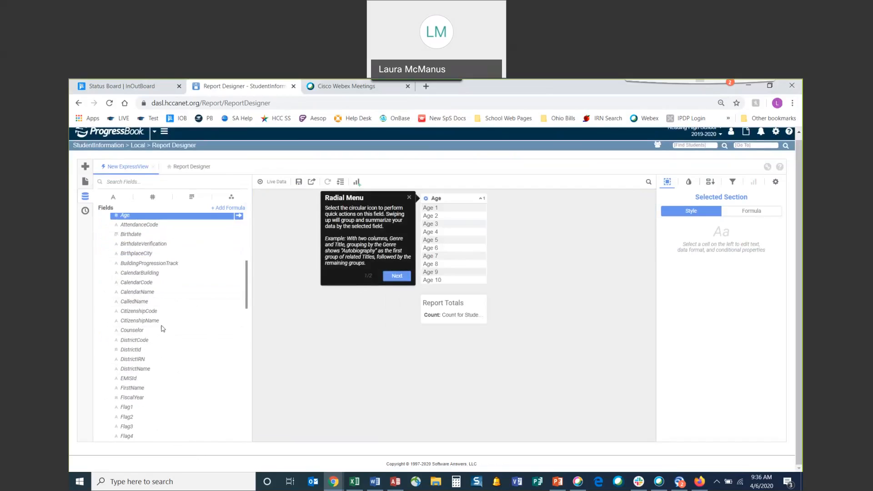
{"action": "scroll", "coordinate": [163, 328], "scroll_direction": "down", "scroll_amount": 2}
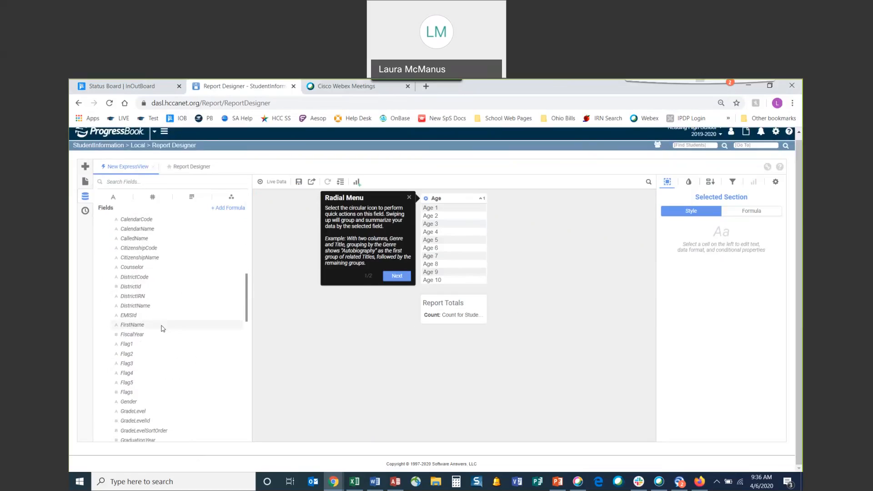
{"action": "left_click", "coordinate": [162, 326]}
{"action": "double_click", "coordinate": [162, 326]}
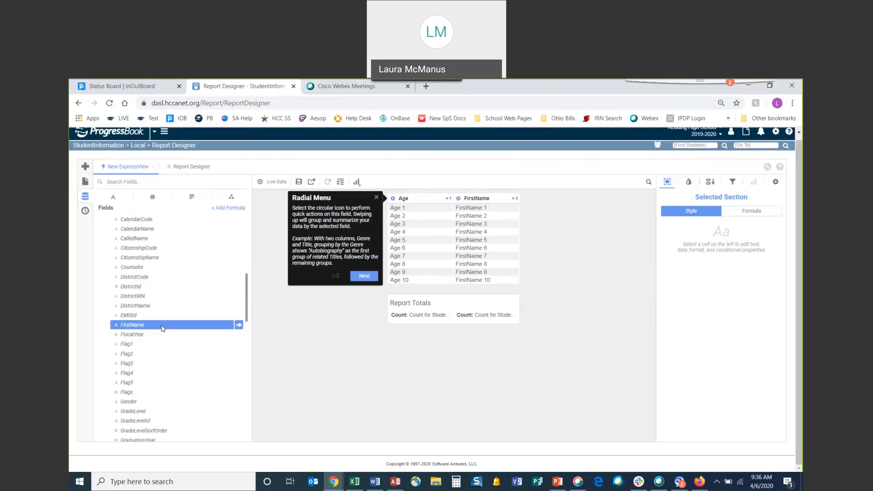
{"action": "scroll", "coordinate": [162, 329], "scroll_direction": "down", "scroll_amount": 3}
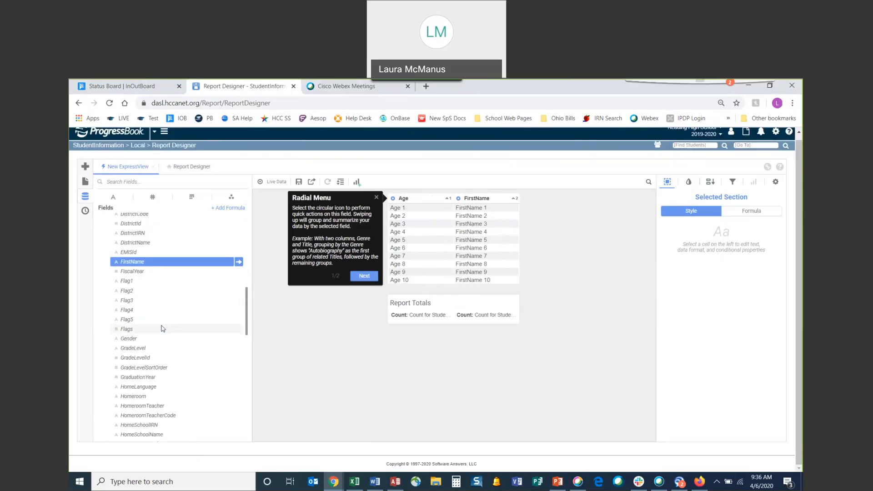
{"action": "double_click", "coordinate": [159, 348]}
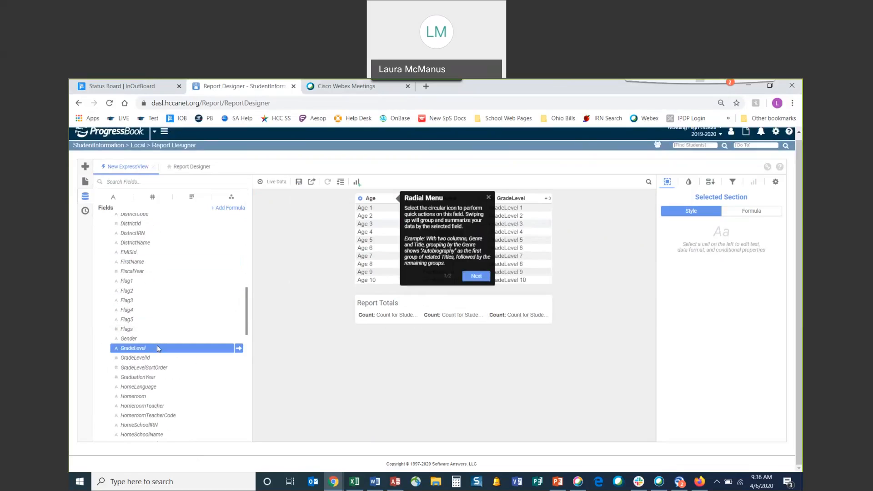
Step: Add the StatusName and StudentNumber fields as report columns and dismiss the Radial Menu hint
{"action": "scroll", "coordinate": [159, 348], "scroll_direction": "down", "scroll_amount": 3}
{"action": "scroll", "coordinate": [158, 349], "scroll_direction": "down", "scroll_amount": 9}
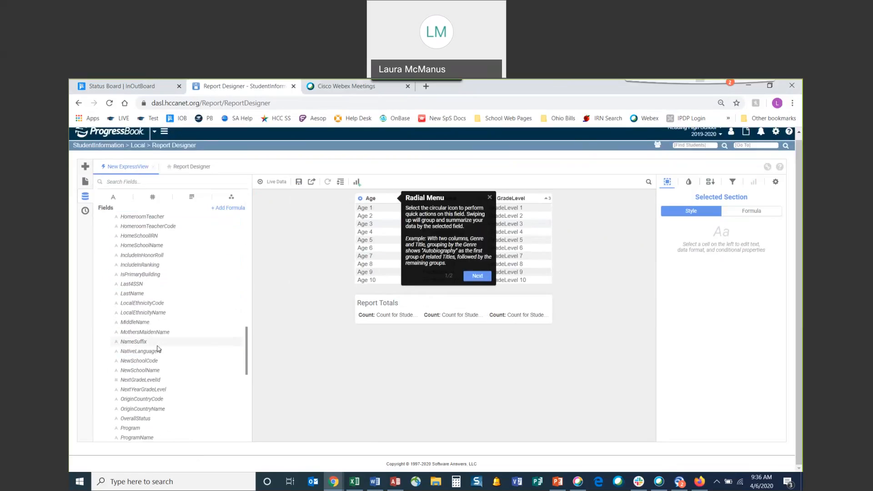
{"action": "scroll", "coordinate": [158, 349], "scroll_direction": "down", "scroll_amount": 2}
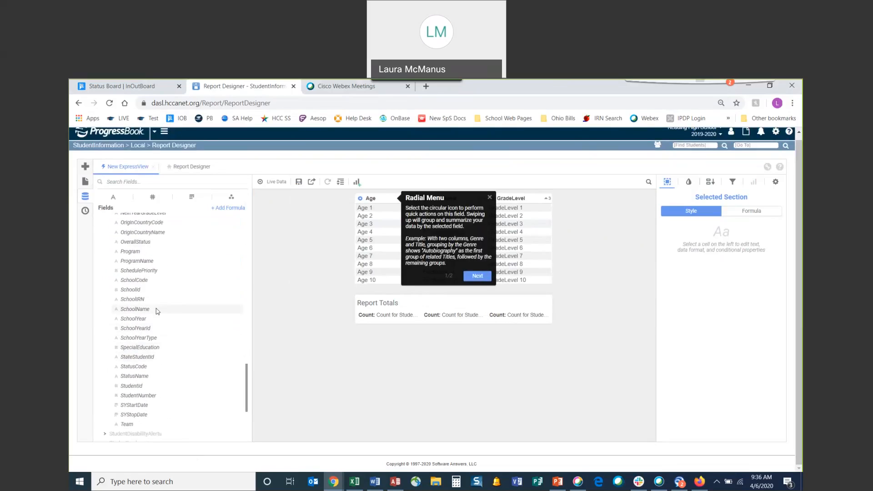
{"action": "double_click", "coordinate": [156, 379]}
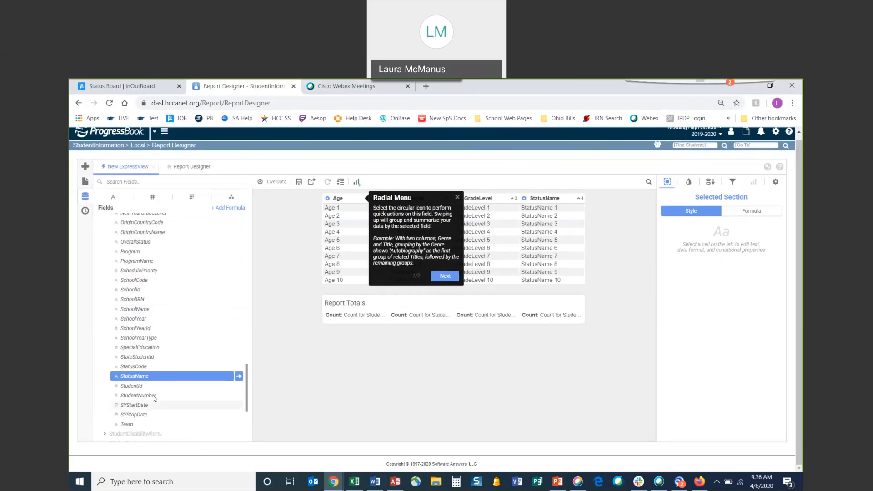
{"action": "left_click", "coordinate": [153, 397]}
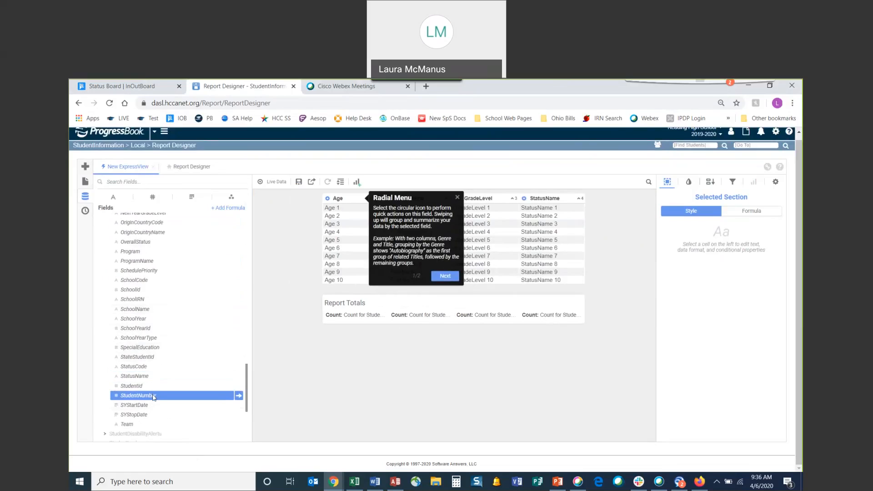
{"action": "double_click", "coordinate": [153, 396]}
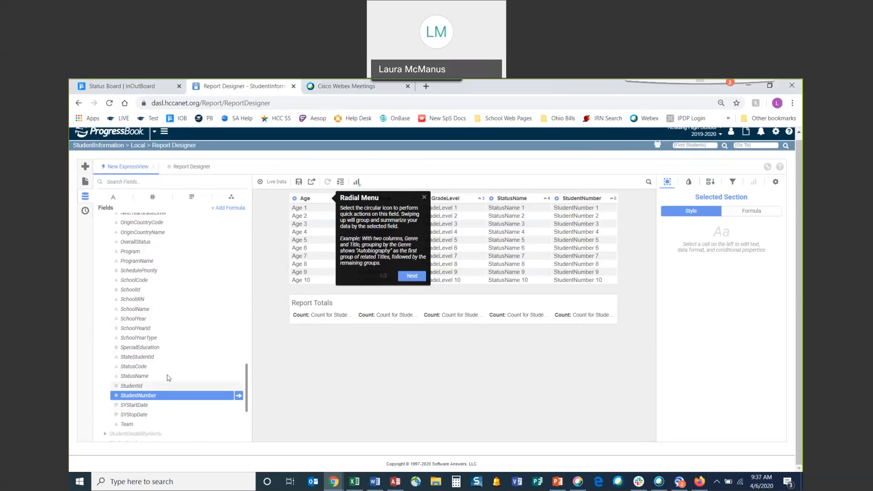
{"action": "left_click", "coordinate": [424, 198]}
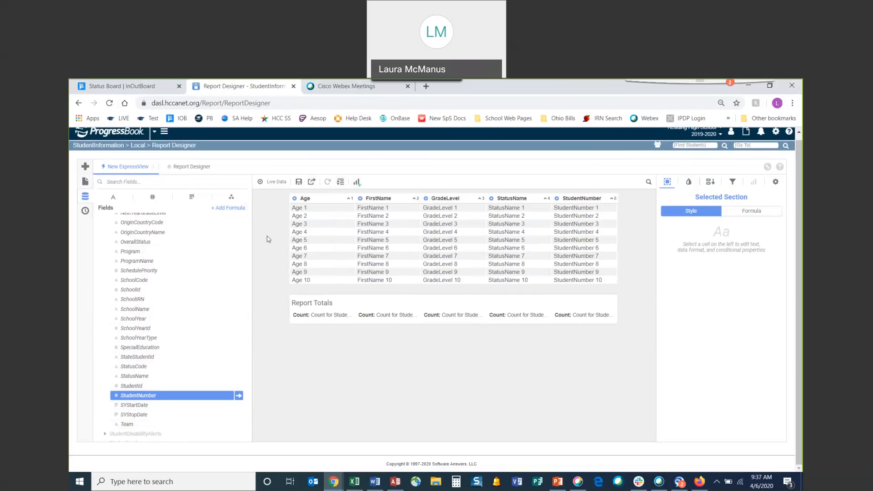
Step: Narrow the field list and reorder the columns so GradeLevel comes first, followed by FirstName and Age
{"action": "left_click_drag", "start_coordinate": [252, 243], "coordinate": [184, 249]}
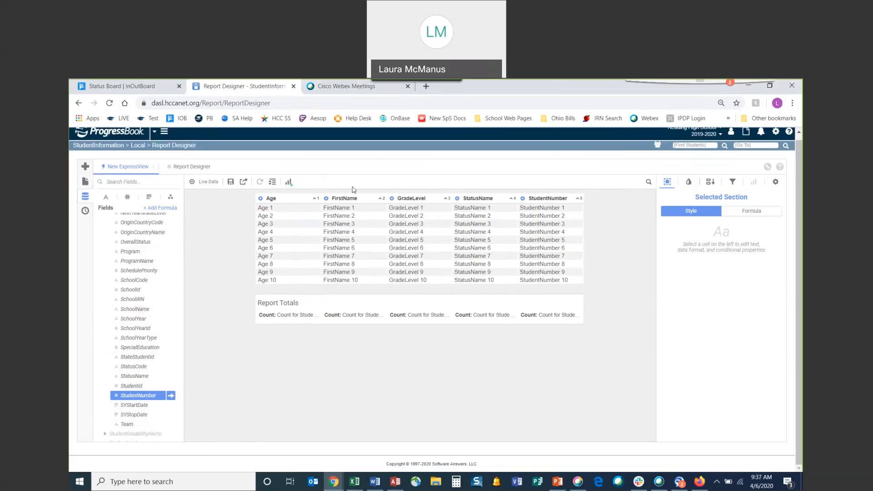
{"action": "left_click_drag", "start_coordinate": [411, 199], "coordinate": [255, 198]}
{"action": "left_click_drag", "start_coordinate": [405, 198], "coordinate": [326, 201]}
{"action": "left_click_drag", "start_coordinate": [325, 200], "coordinate": [325, 204]}
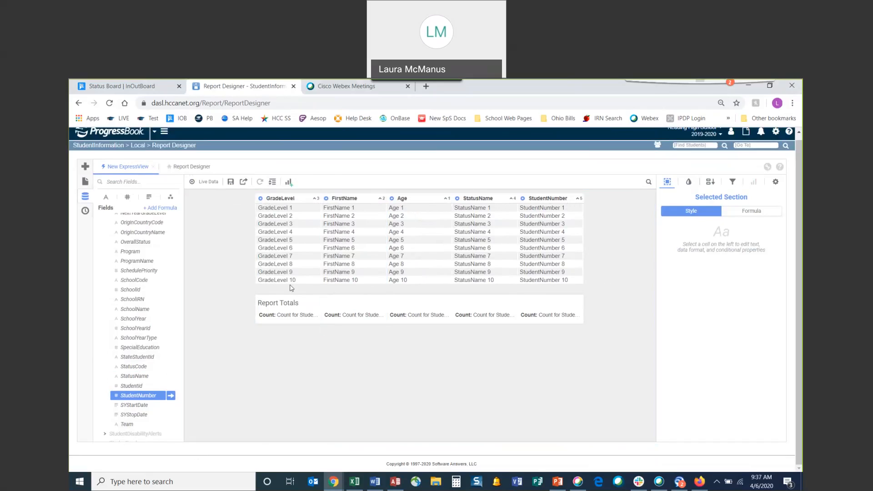
Step: Make GradeLevel the report's primary sort and dismiss the Sorting hint
{"action": "left_click", "coordinate": [260, 198]}
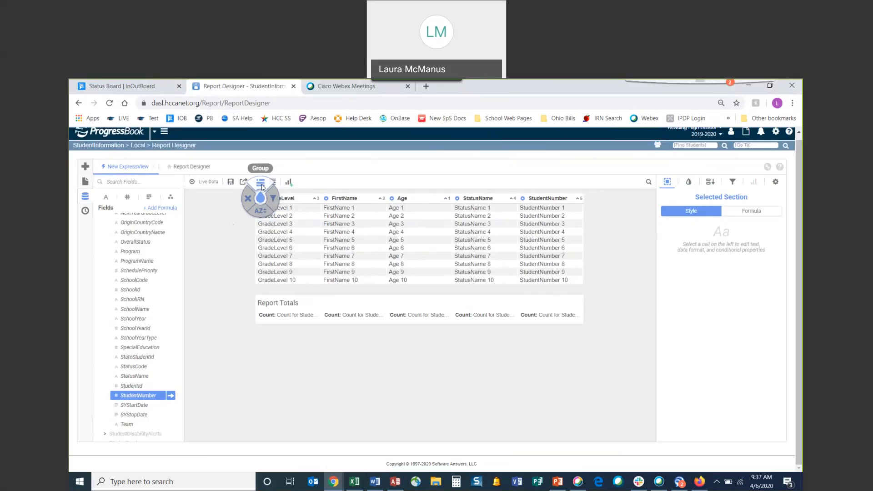
{"action": "left_click", "coordinate": [262, 215]}
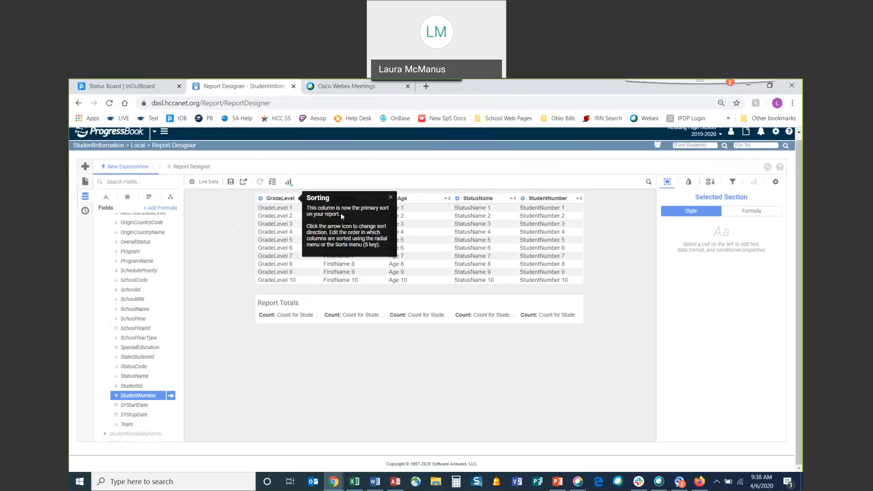
{"action": "left_click", "coordinate": [391, 198]}
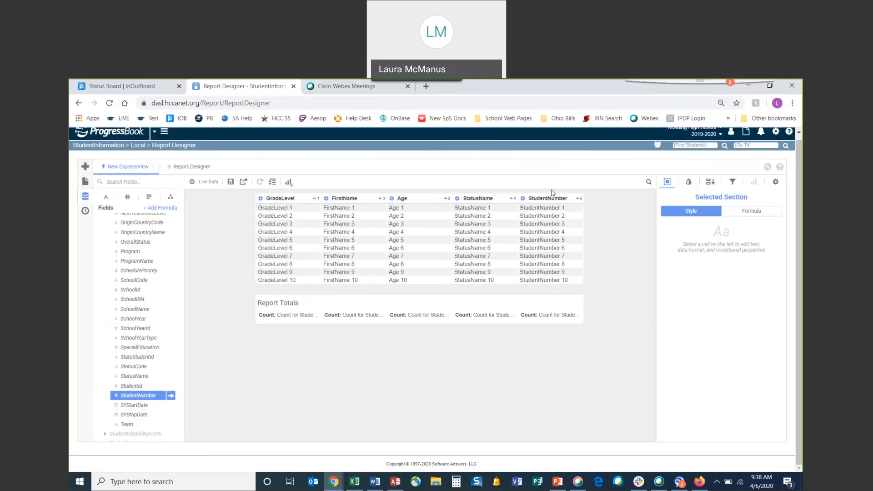
Step: Move FirstName above Age in the report's sort order
{"action": "left_click", "coordinate": [711, 184]}
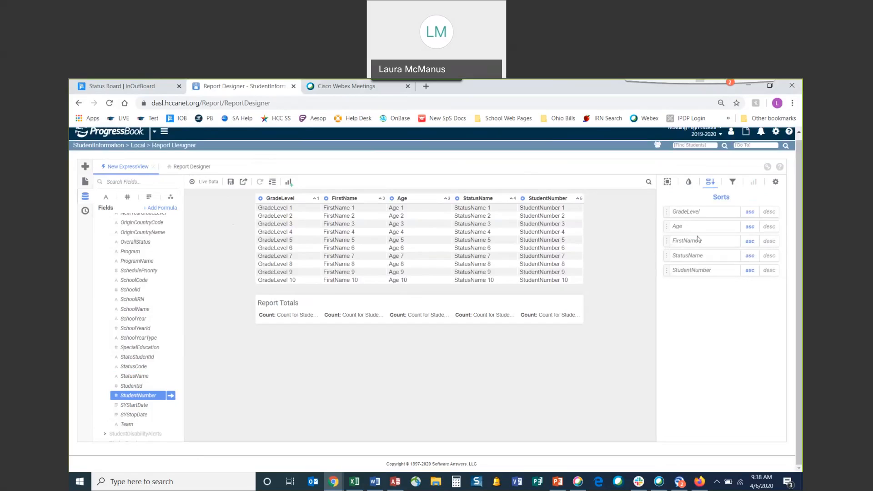
{"action": "left_click_drag", "start_coordinate": [667, 243], "coordinate": [667, 227]}
{"action": "left_click", "coordinate": [709, 183]}
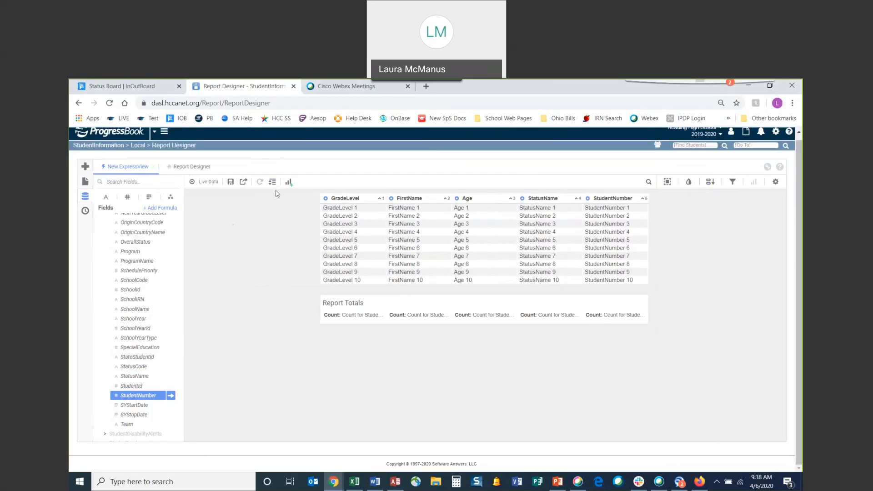
Step: Preview the report with live data, check its last page, and return to the design view
{"action": "left_click", "coordinate": [208, 184]}
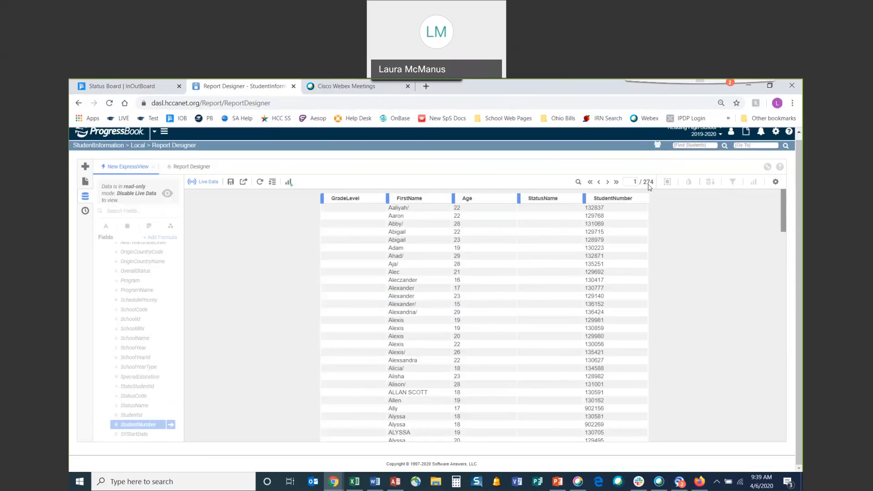
{"action": "left_click", "coordinate": [616, 182]}
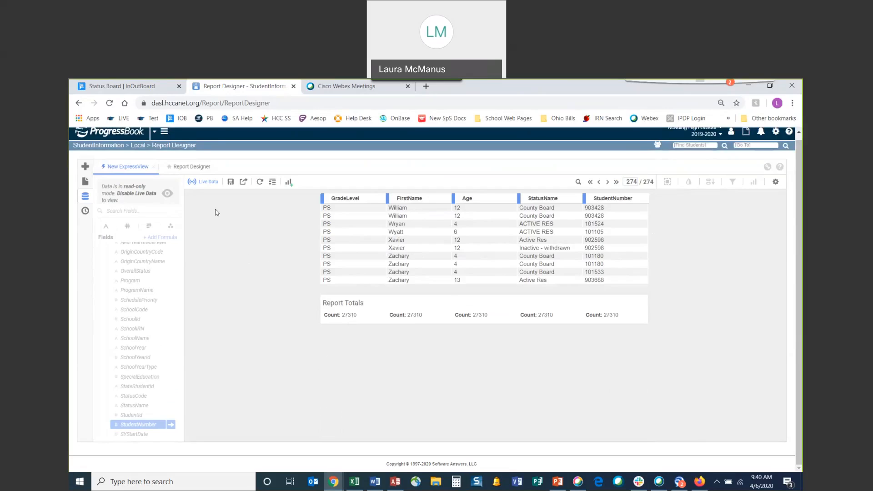
{"action": "left_click", "coordinate": [210, 183]}
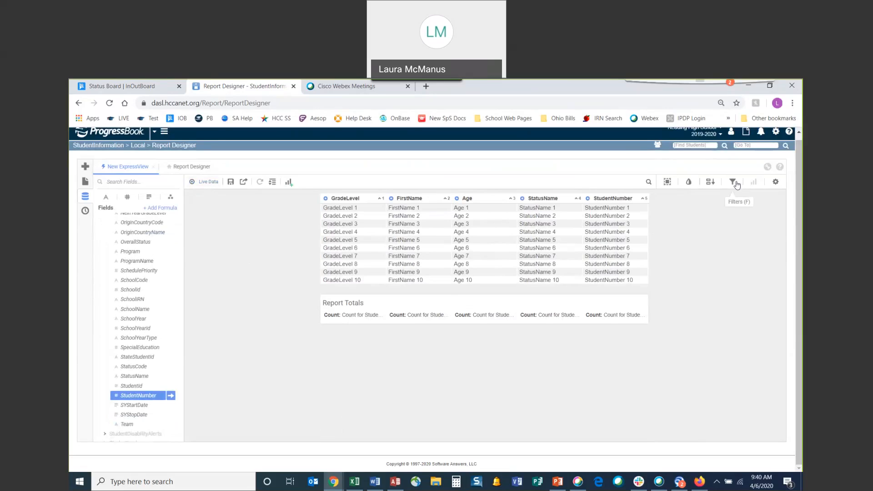
Step: Add a filter on the StatusName column using Is One Of with the value ACTIVE RES
{"action": "left_click", "coordinate": [523, 200]}
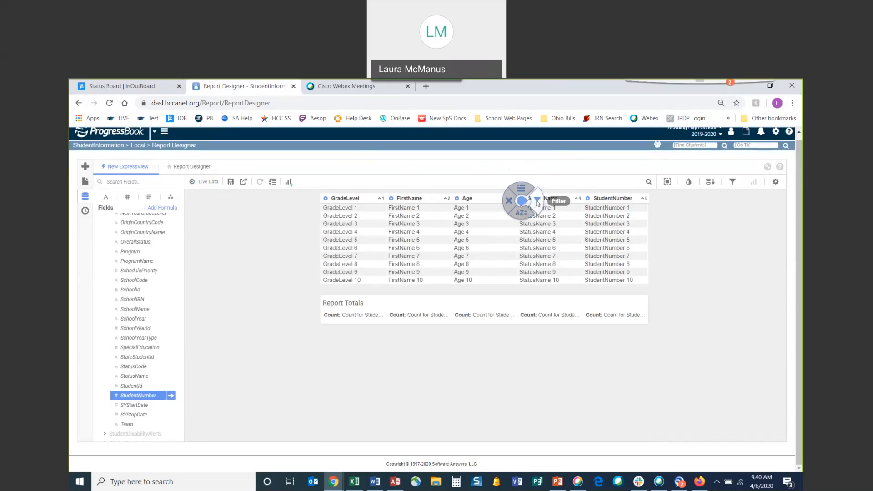
{"action": "left_click", "coordinate": [538, 201]}
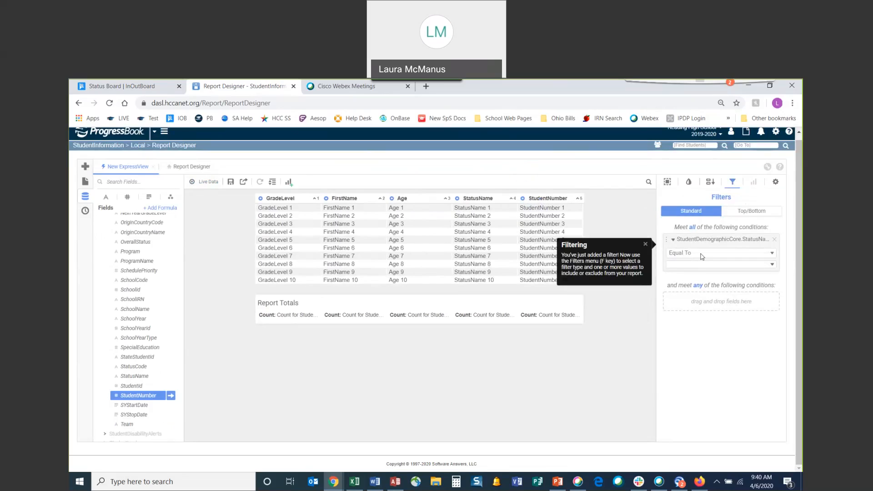
{"action": "left_click", "coordinate": [773, 254]}
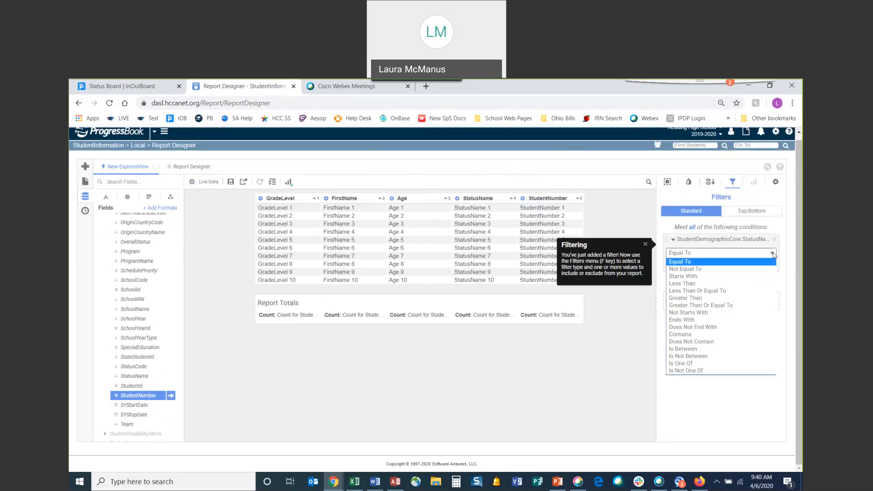
{"action": "left_click", "coordinate": [717, 366]}
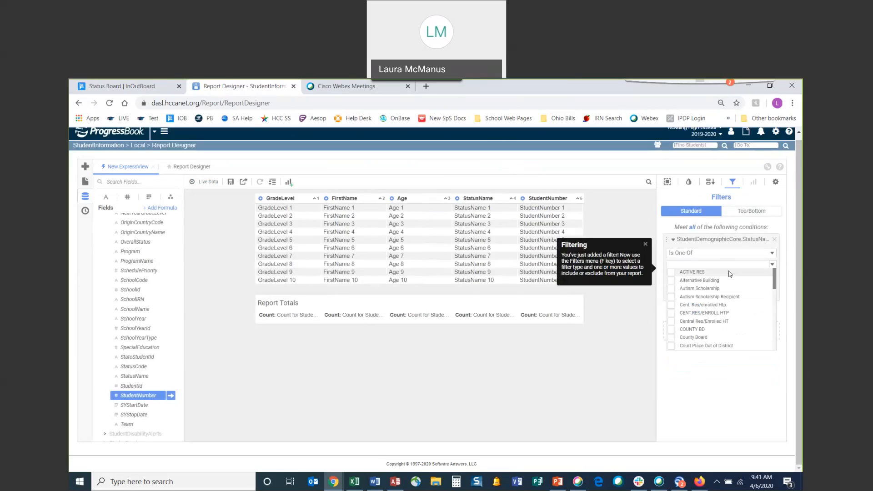
{"action": "left_click", "coordinate": [697, 274]}
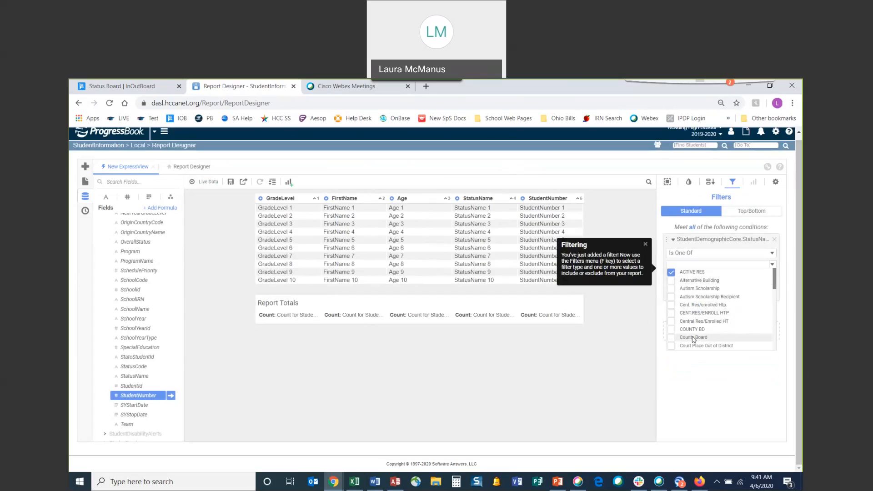
Step: Look through the other available StatusName filter values, close the value list, and dismiss the Filtering hint
{"action": "scroll", "coordinate": [693, 348], "scroll_direction": "down", "scroll_amount": 3}
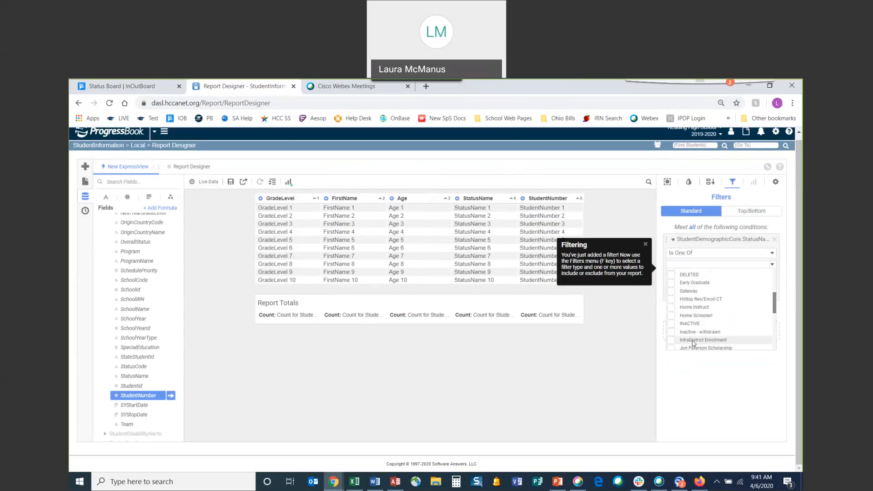
{"action": "scroll", "coordinate": [692, 325], "scroll_direction": "down", "scroll_amount": 5}
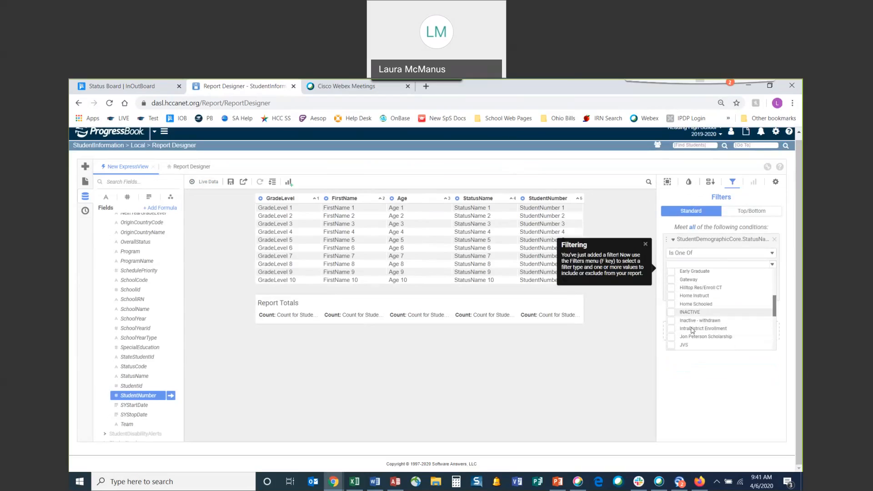
{"action": "scroll", "coordinate": [692, 331], "scroll_direction": "up", "scroll_amount": 8}
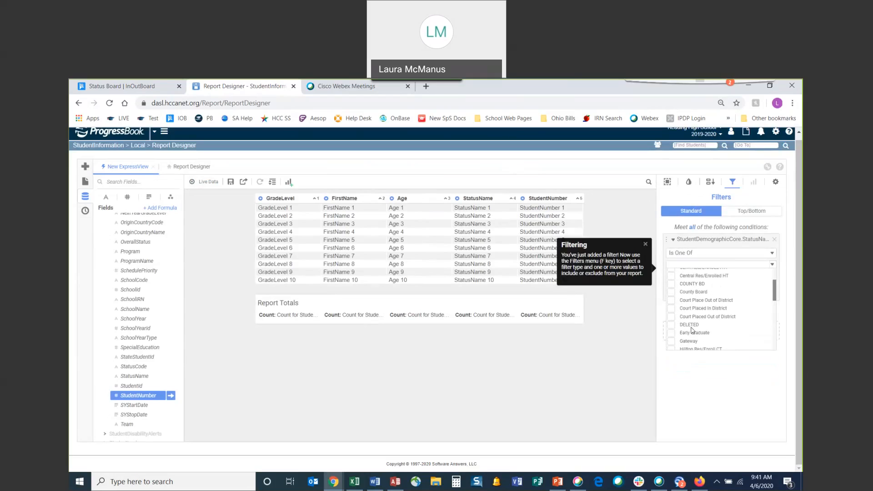
{"action": "scroll", "coordinate": [688, 291], "scroll_direction": "down", "scroll_amount": 5}
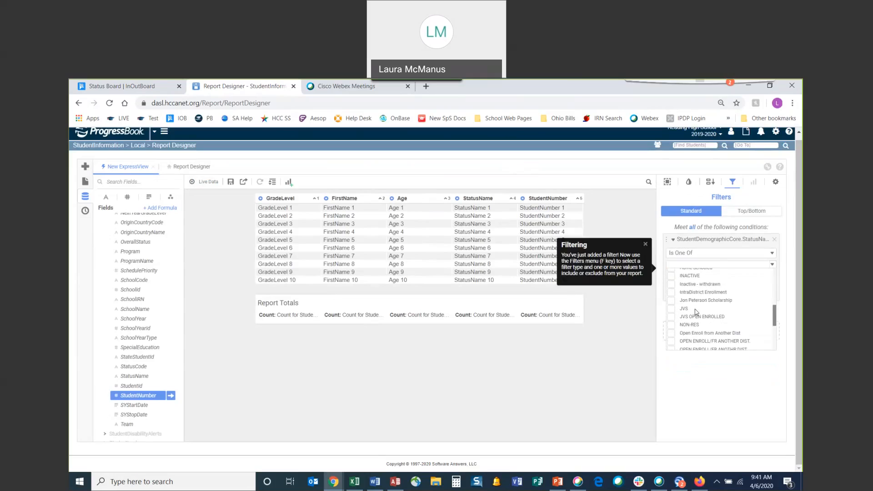
{"action": "scroll", "coordinate": [696, 312], "scroll_direction": "up", "scroll_amount": 2}
{"action": "scroll", "coordinate": [671, 313], "scroll_direction": "down", "scroll_amount": 5}
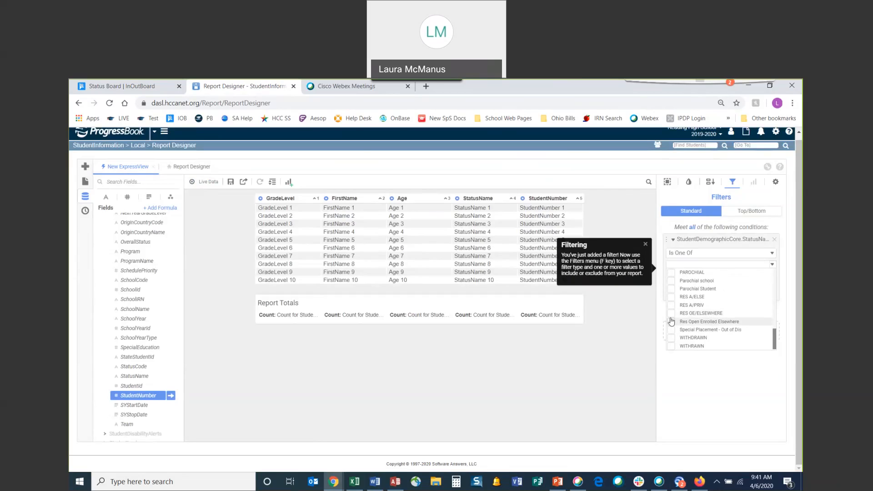
{"action": "scroll", "coordinate": [674, 320], "scroll_direction": "up", "scroll_amount": 3}
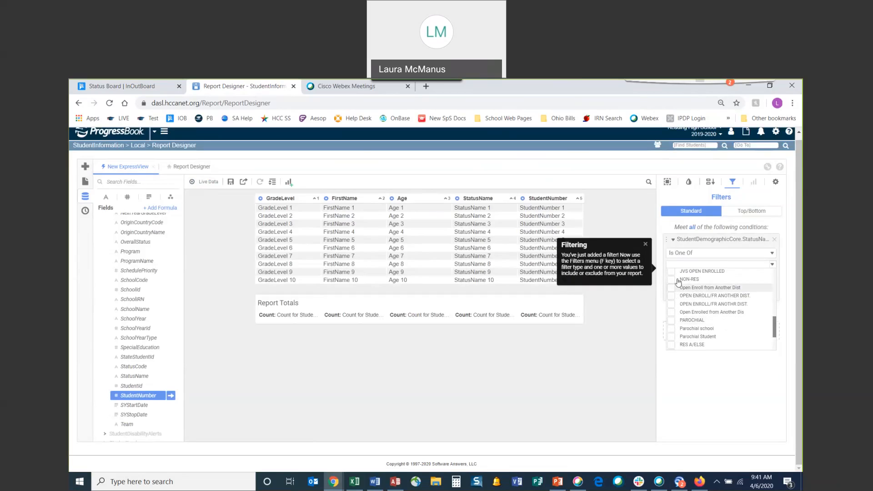
{"action": "scroll", "coordinate": [723, 305], "scroll_direction": "up", "scroll_amount": 5}
{"action": "scroll", "coordinate": [723, 305], "scroll_direction": "down", "scroll_amount": 5}
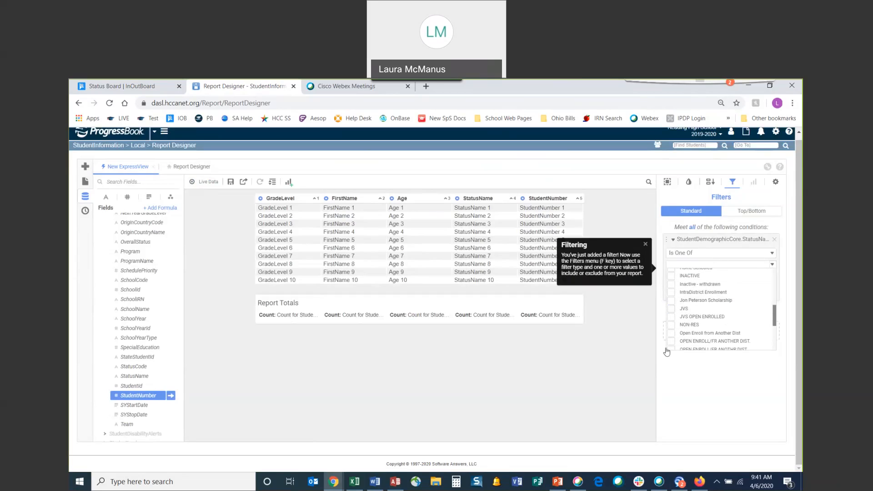
{"action": "left_click", "coordinate": [661, 365]}
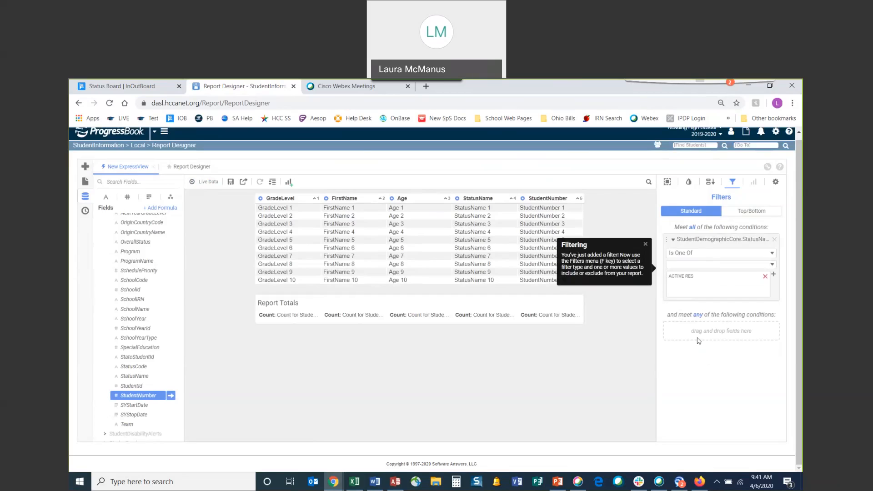
{"action": "left_click", "coordinate": [645, 246]}
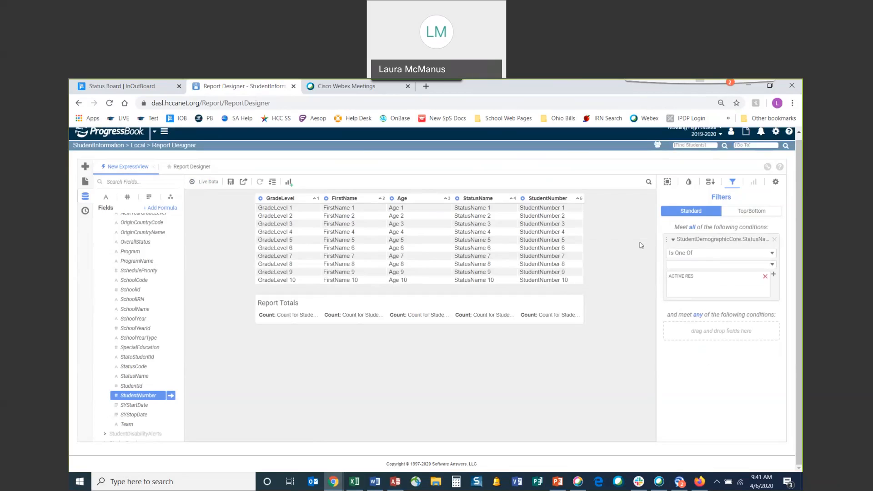
Step: Preview the status-filtered report with live data and return to the design view
{"action": "left_click", "coordinate": [210, 182]}
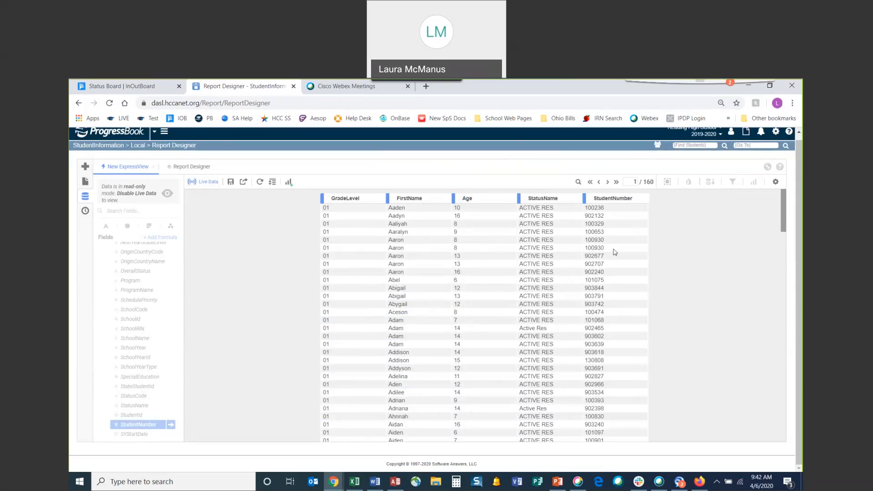
{"action": "left_click", "coordinate": [203, 184]}
Step: Add the SchoolYear field as a second required filter condition, Equal To 2019-2020
{"action": "left_click", "coordinate": [733, 182]}
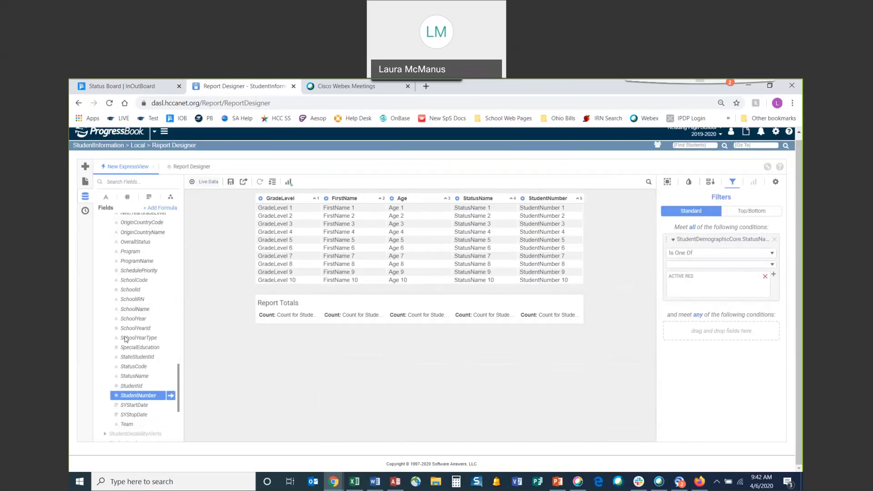
{"action": "left_click", "coordinate": [150, 320]}
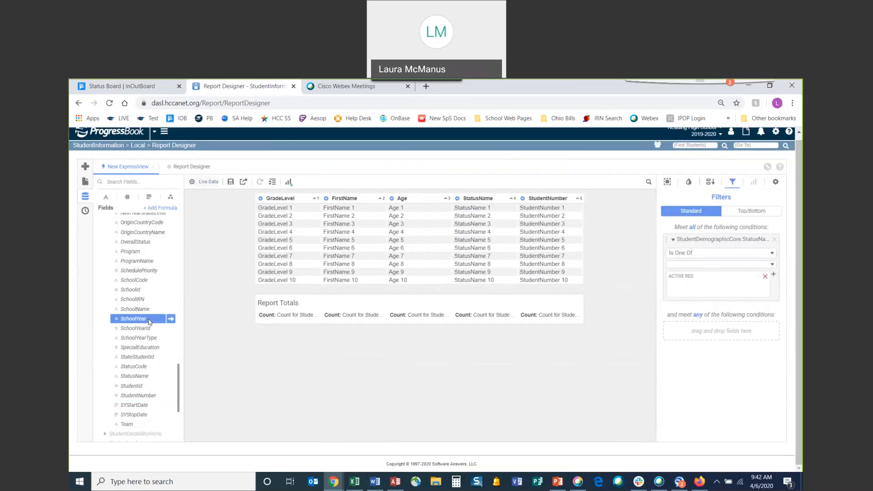
{"action": "left_click_drag", "start_coordinate": [149, 322], "coordinate": [766, 293]}
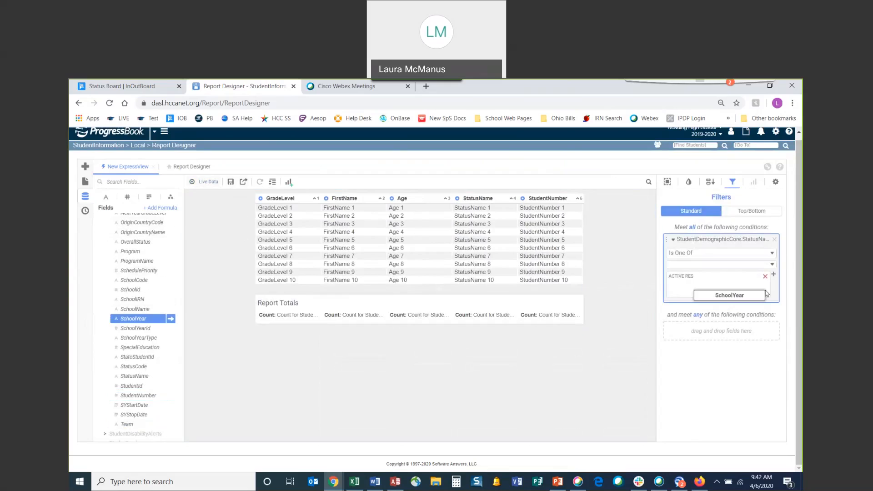
{"action": "left_click_drag", "start_coordinate": [766, 294], "coordinate": [766, 293]}
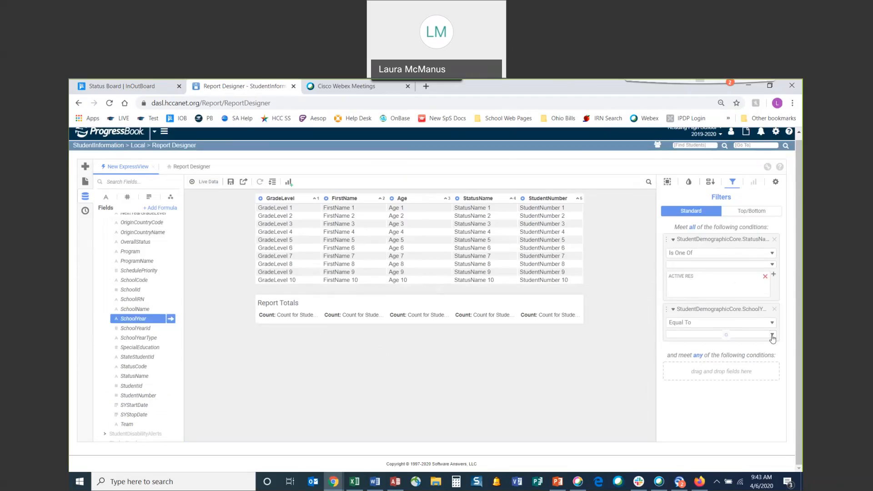
{"action": "scroll", "coordinate": [685, 406], "scroll_direction": "down", "scroll_amount": 3}
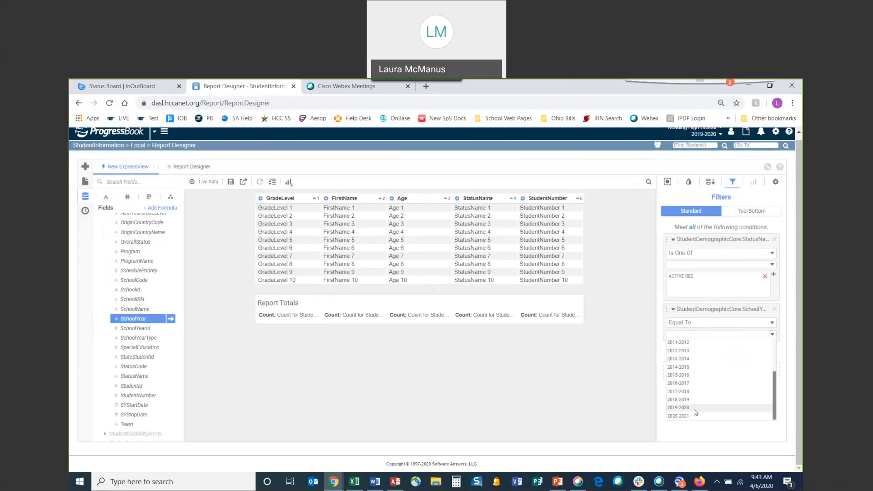
{"action": "left_click", "coordinate": [680, 408]}
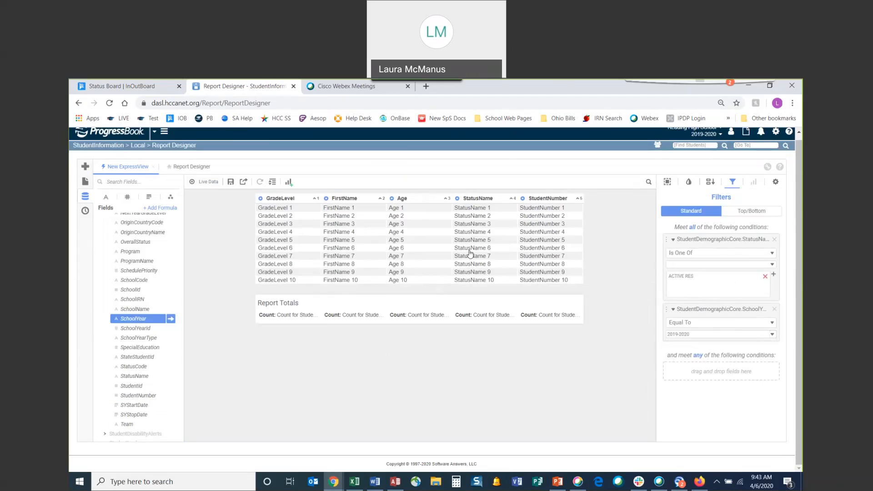
Step: Preview the report with both filters on live data, check the last page's Report Totals, and return to the design view
{"action": "left_click", "coordinate": [215, 182]}
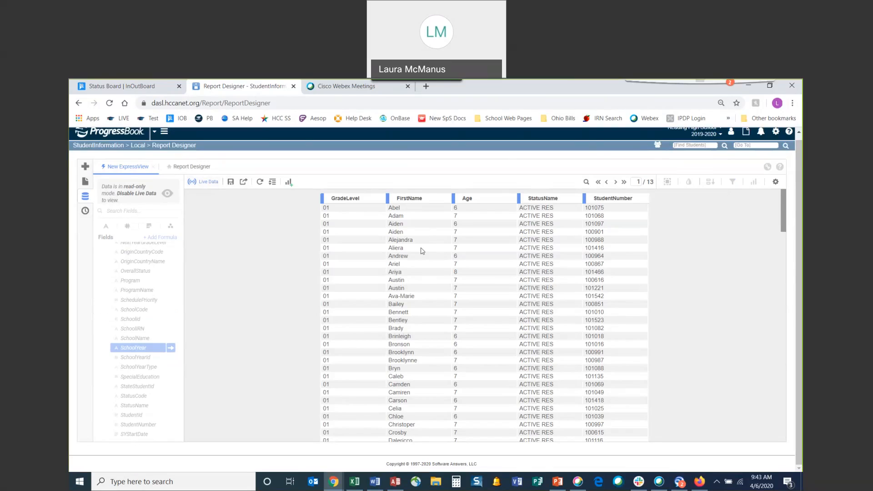
{"action": "left_click", "coordinate": [623, 182]}
{"action": "scroll", "coordinate": [367, 414], "scroll_direction": "down", "scroll_amount": 5}
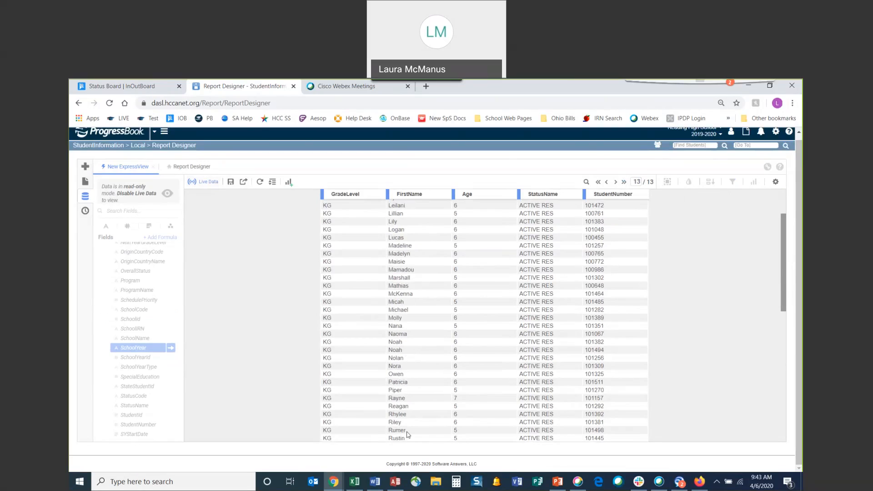
{"action": "scroll", "coordinate": [367, 418], "scroll_direction": "down", "scroll_amount": 3}
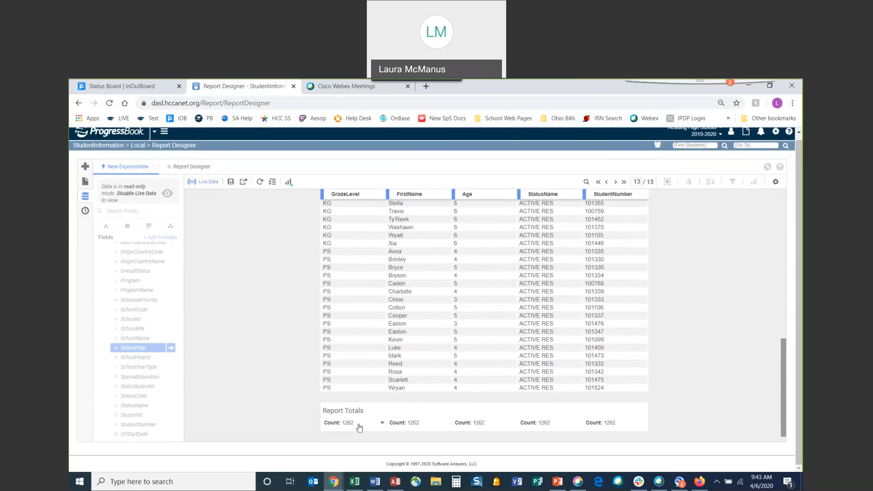
{"action": "scroll", "coordinate": [359, 423], "scroll_direction": "up", "scroll_amount": 8}
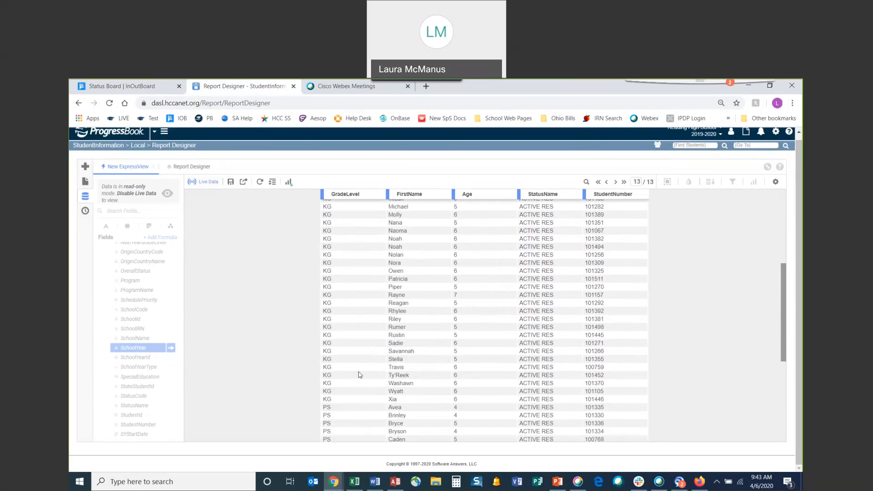
{"action": "scroll", "coordinate": [359, 370], "scroll_direction": "up", "scroll_amount": 1}
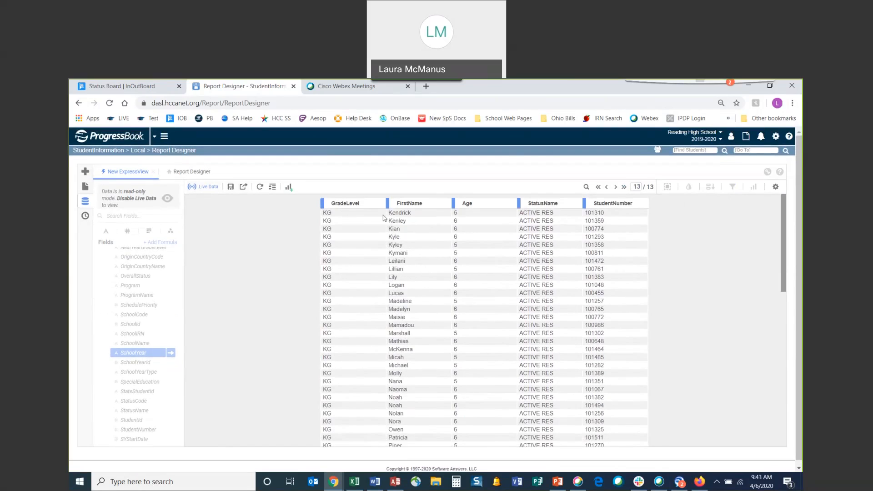
{"action": "left_click", "coordinate": [205, 190]}
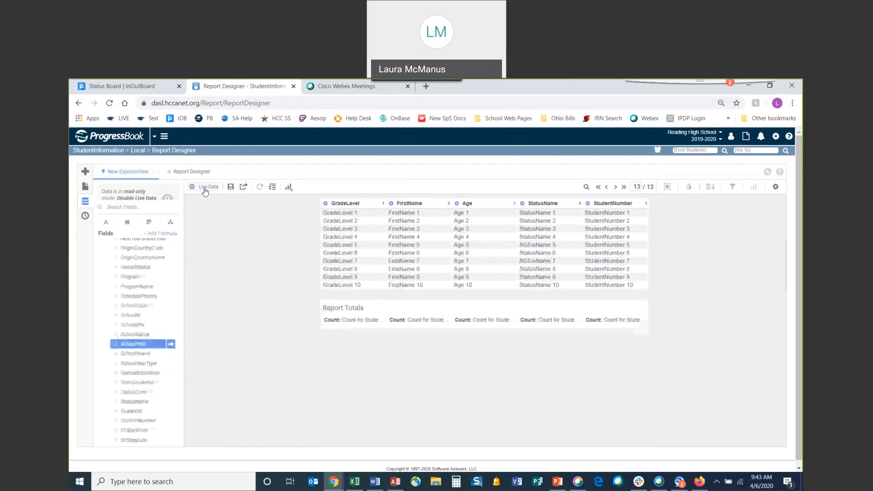
Step: Review the report's StatusName and SchoolYear filter conditions and close the filter settings
{"action": "left_click", "coordinate": [732, 188]}
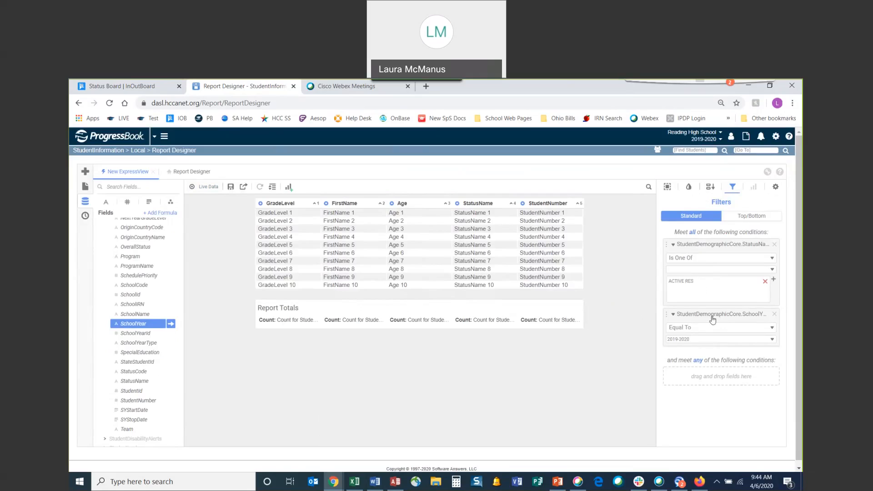
{"action": "left_click", "coordinate": [732, 188]}
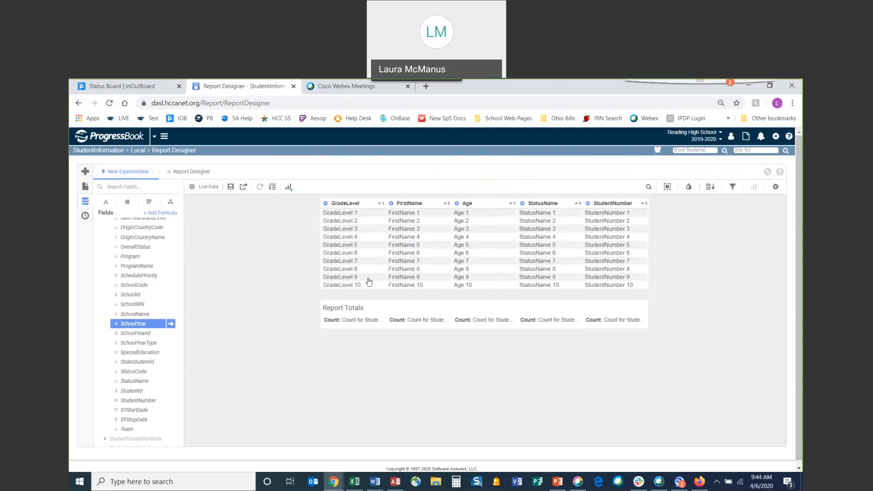
Step: Group the report by the GradeLevel column and dismiss the Grouping hint
{"action": "left_click", "coordinate": [326, 204]}
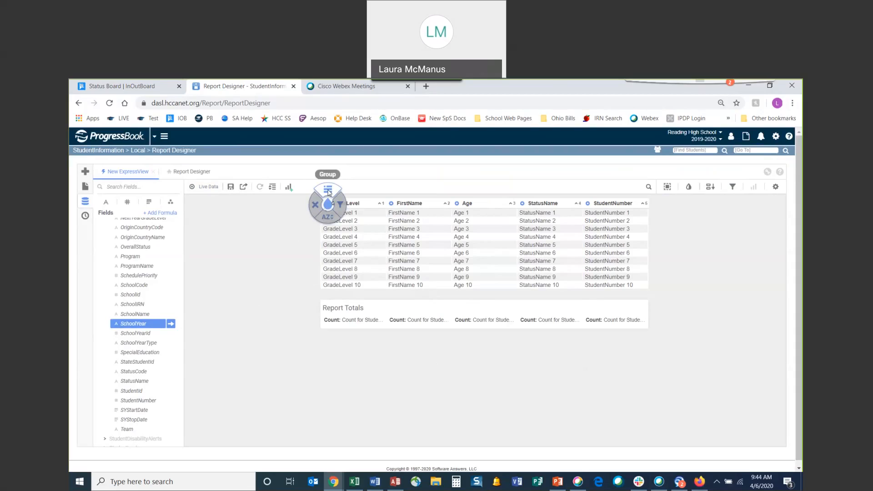
{"action": "left_click", "coordinate": [329, 190]}
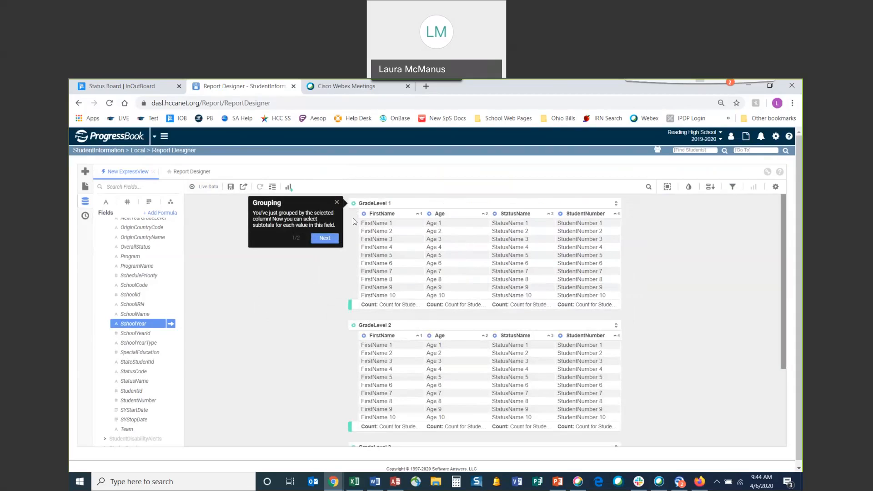
{"action": "left_click", "coordinate": [337, 203]}
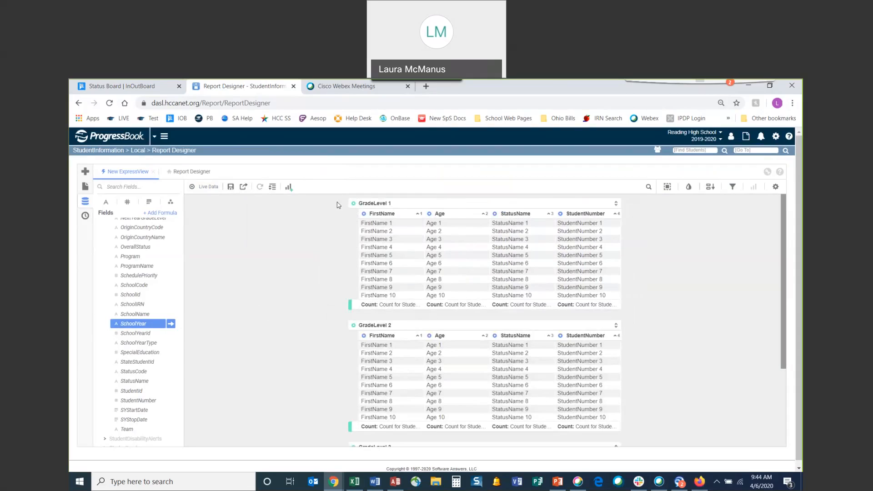
Step: Preview the GradeLevel-grouped report on live data, check the group counts on the second page, and return to the design view
{"action": "left_click", "coordinate": [203, 188]}
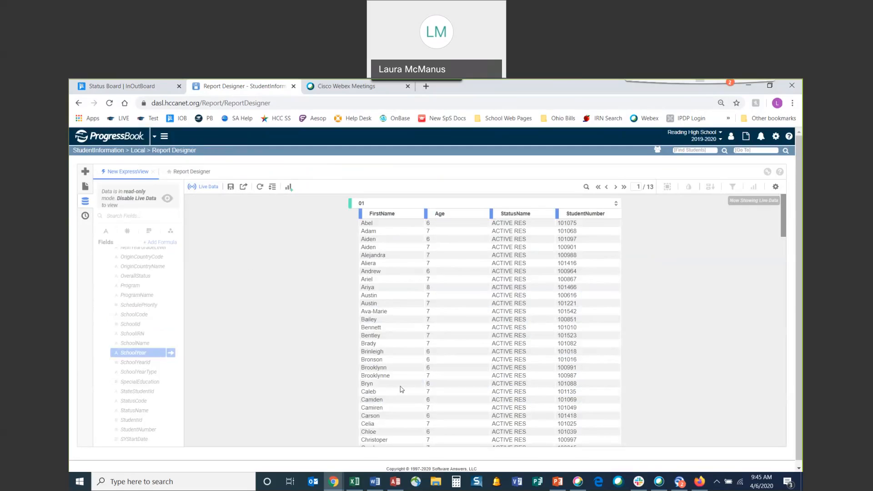
{"action": "scroll", "coordinate": [401, 392], "scroll_direction": "down", "scroll_amount": 3}
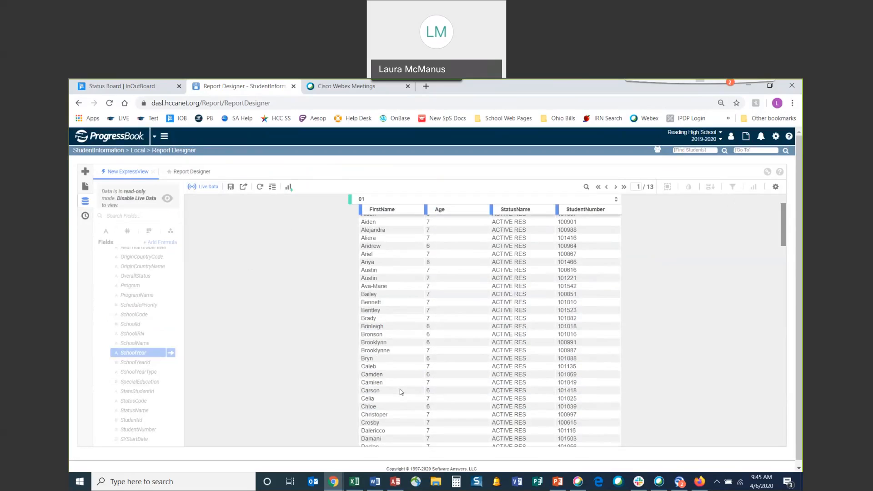
{"action": "scroll", "coordinate": [401, 392], "scroll_direction": "down", "scroll_amount": 4}
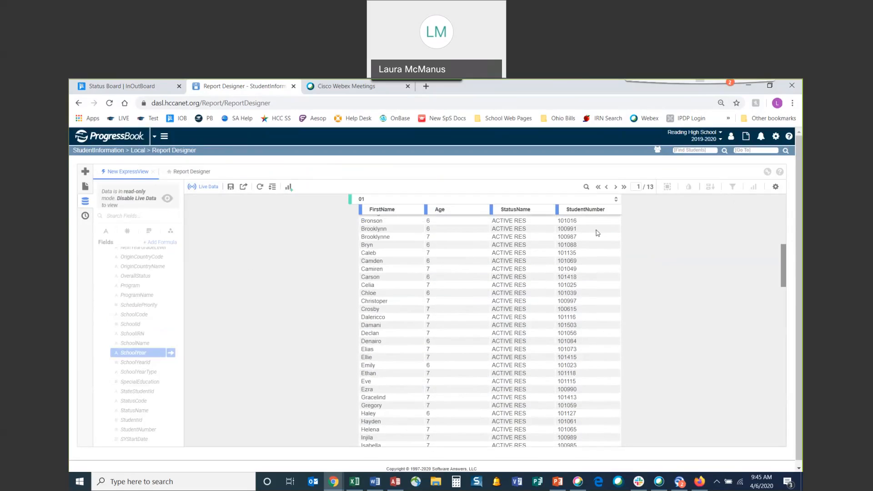
{"action": "left_click", "coordinate": [616, 190]}
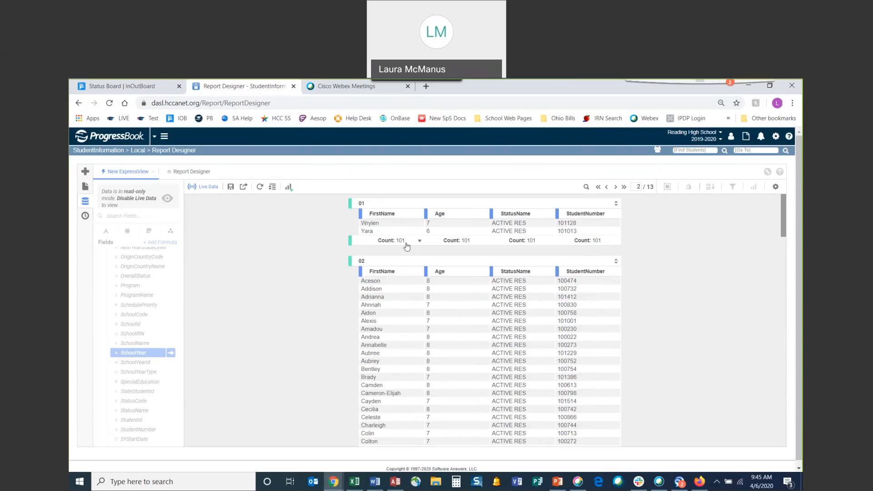
{"action": "left_click", "coordinate": [203, 188]}
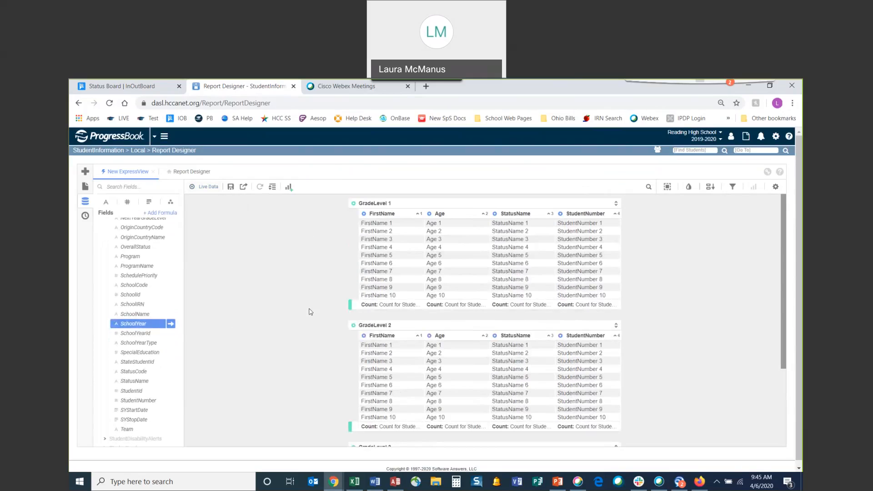
Step: Add the Homeroom field as the last column after StudentNumber and group the report by it within GradeLevel
{"action": "scroll", "coordinate": [130, 289], "scroll_direction": "up", "scroll_amount": 3}
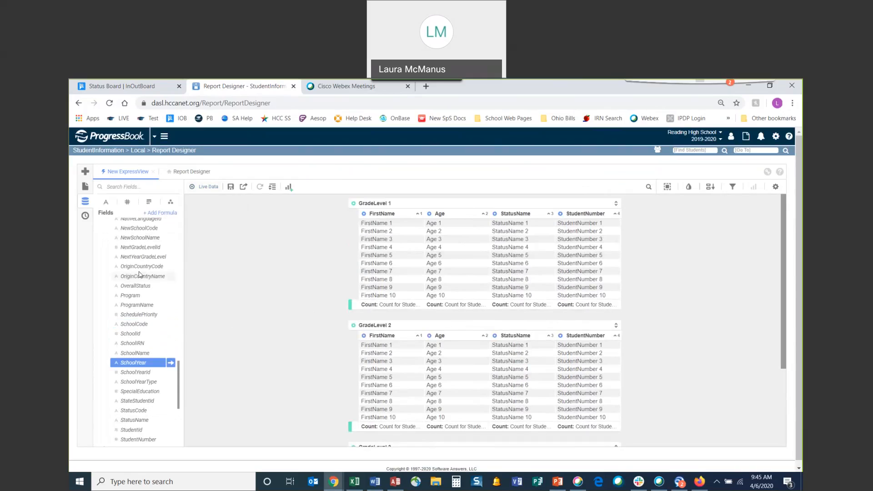
{"action": "scroll", "coordinate": [139, 273], "scroll_direction": "up", "scroll_amount": 8}
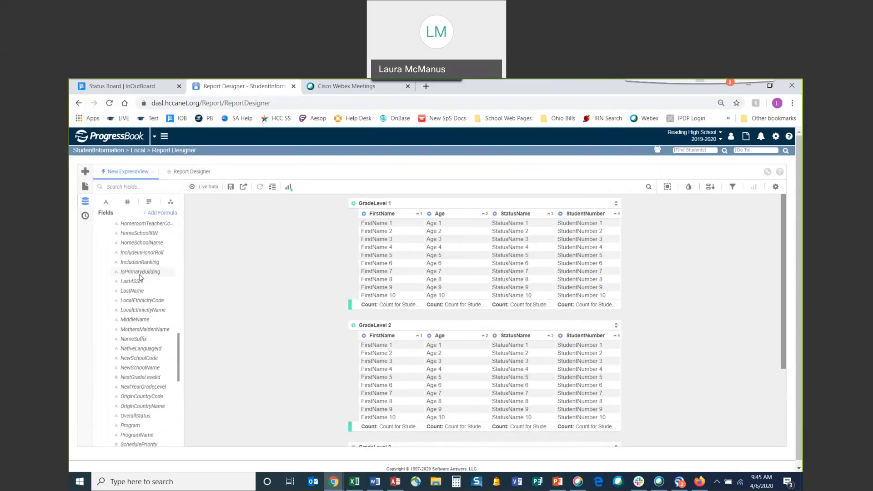
{"action": "left_click_drag", "start_coordinate": [145, 244], "coordinate": [619, 226]}
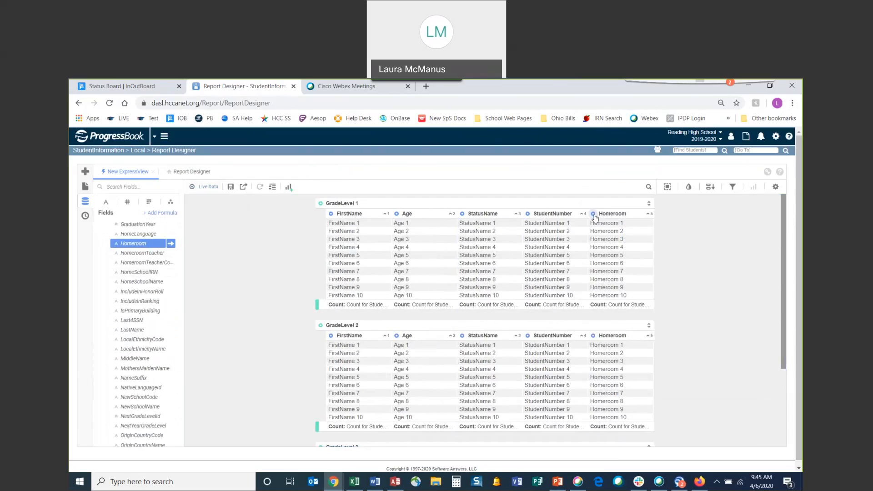
{"action": "left_click", "coordinate": [594, 215]}
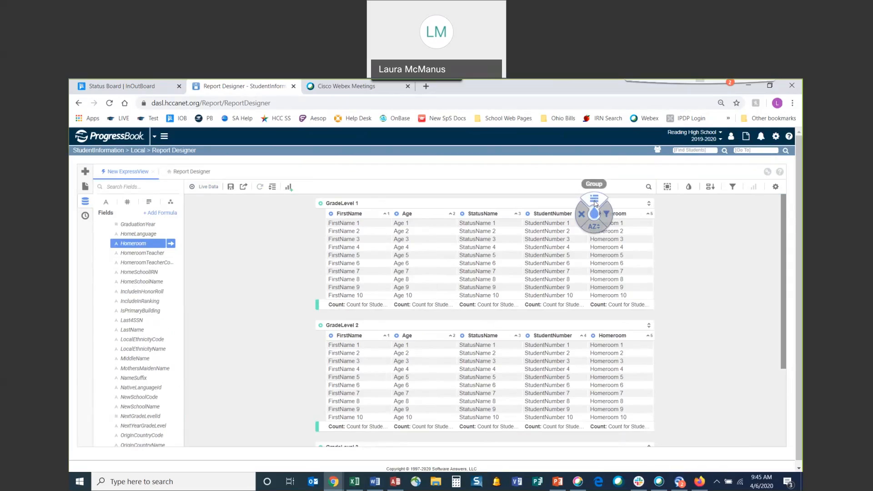
{"action": "left_click", "coordinate": [594, 201]}
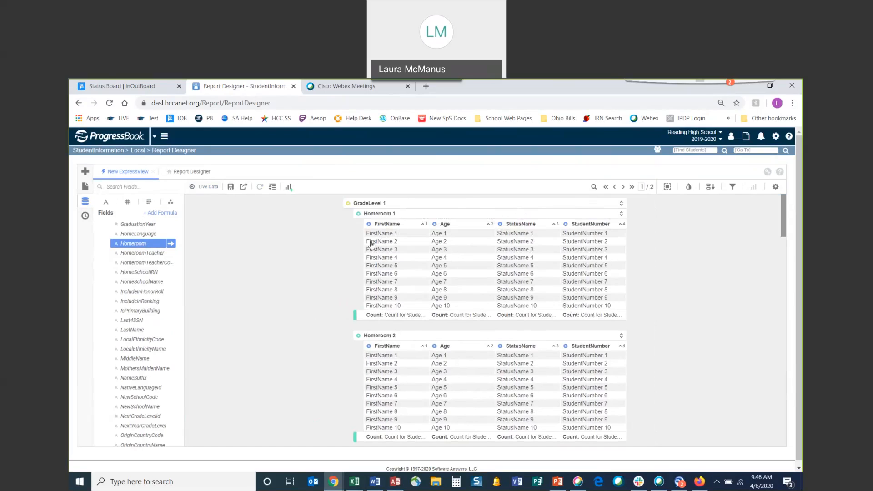
Step: Preview the report with live data, check the student counts under each homeroom group, and return to the design view
{"action": "left_click", "coordinate": [206, 187]}
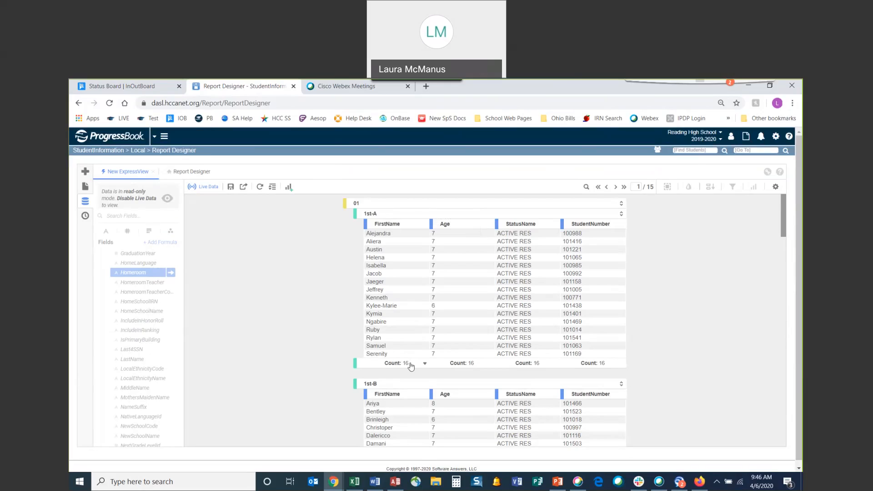
{"action": "scroll", "coordinate": [413, 368], "scroll_direction": "down", "scroll_amount": 1}
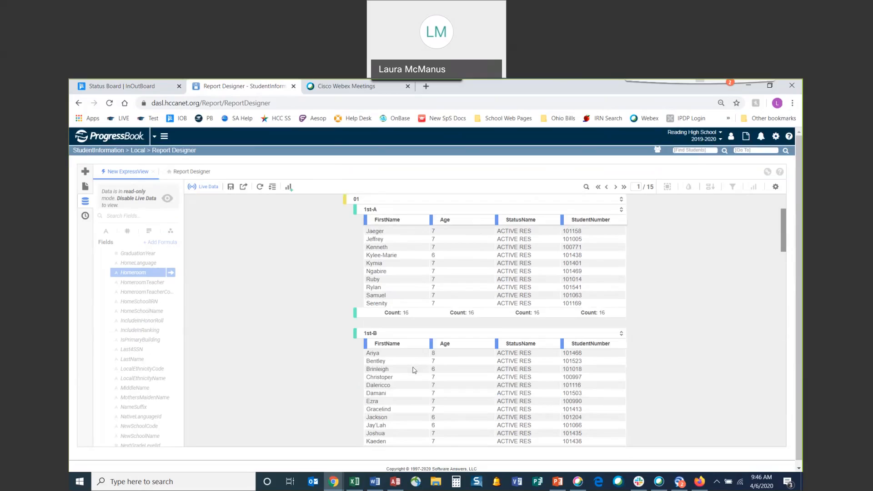
{"action": "scroll", "coordinate": [413, 370], "scroll_direction": "down", "scroll_amount": 1}
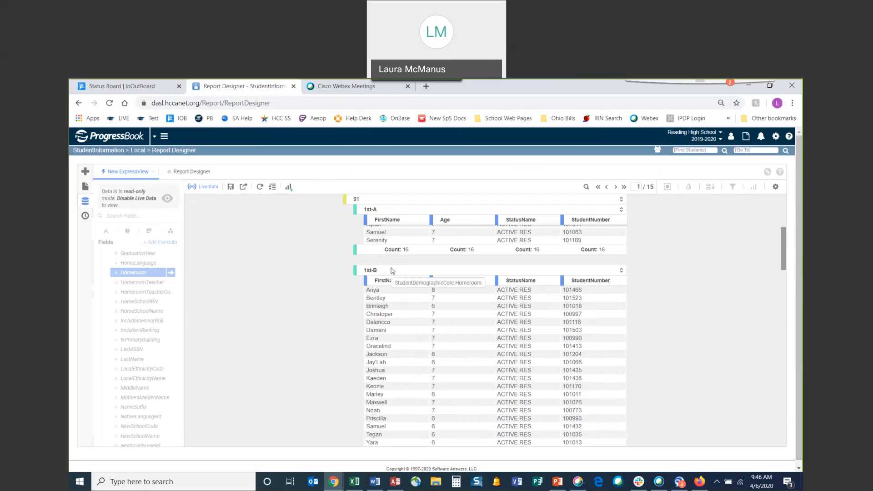
{"action": "scroll", "coordinate": [404, 337], "scroll_direction": "down", "scroll_amount": 1}
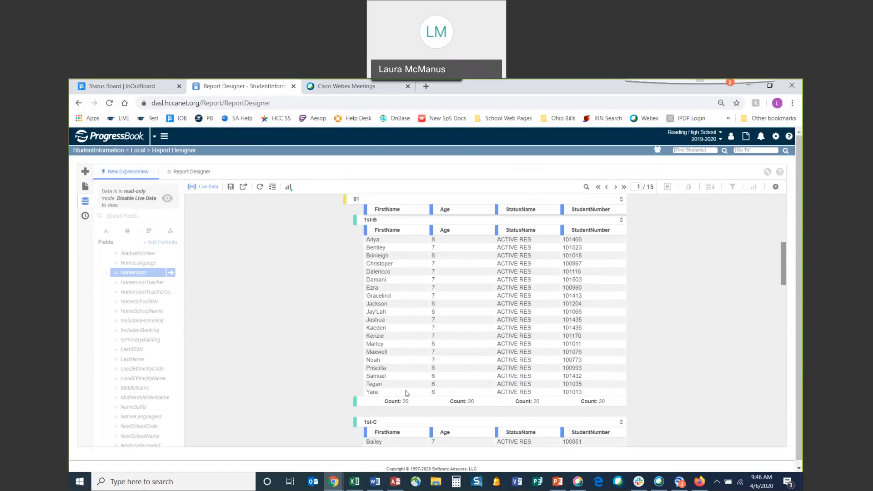
{"action": "scroll", "coordinate": [407, 393], "scroll_direction": "up", "scroll_amount": 2}
{"action": "scroll", "coordinate": [398, 368], "scroll_direction": "up", "scroll_amount": 2}
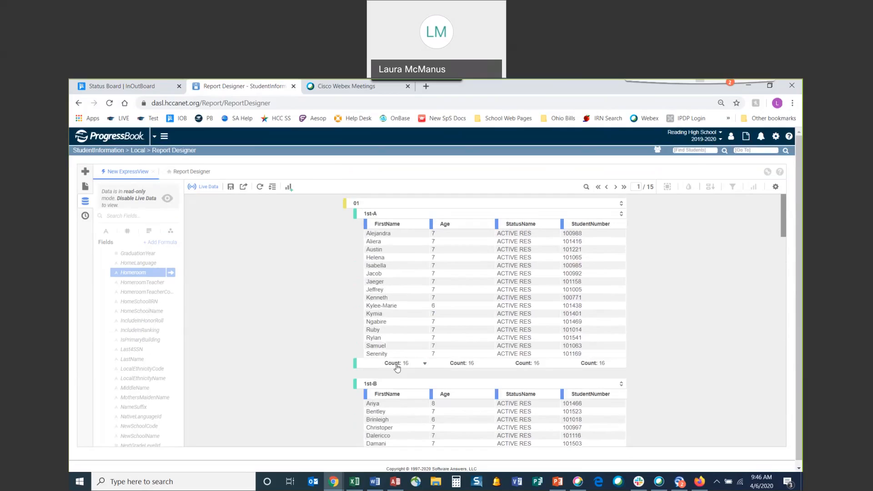
{"action": "left_click", "coordinate": [200, 189]}
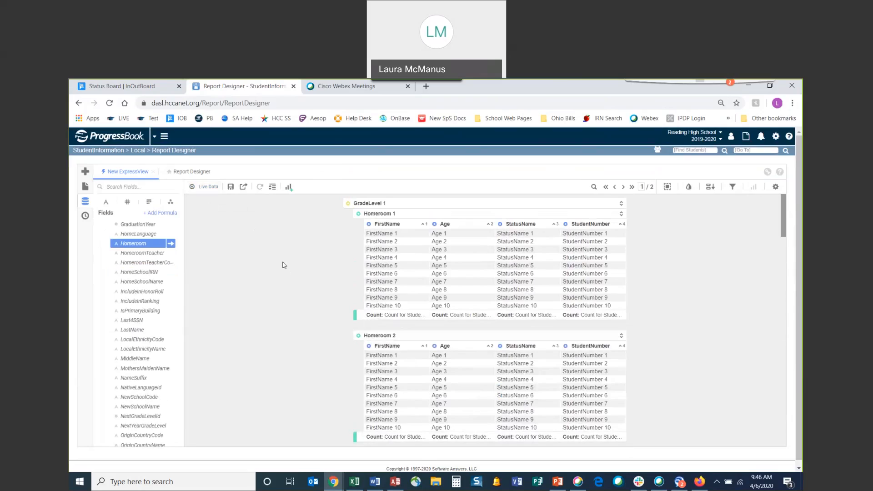
Step: Ungroup Homeroom into a regular column and move it to first place in the report's sort order
{"action": "left_click", "coordinate": [359, 216]}
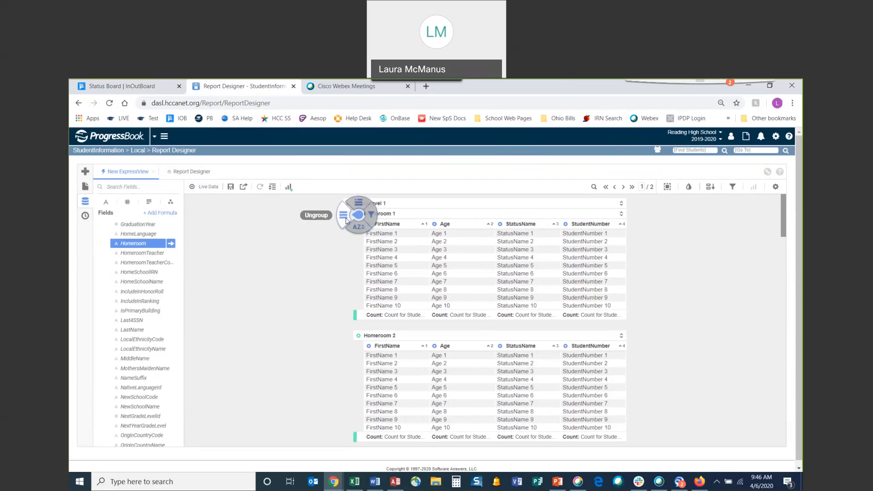
{"action": "left_click", "coordinate": [344, 215]}
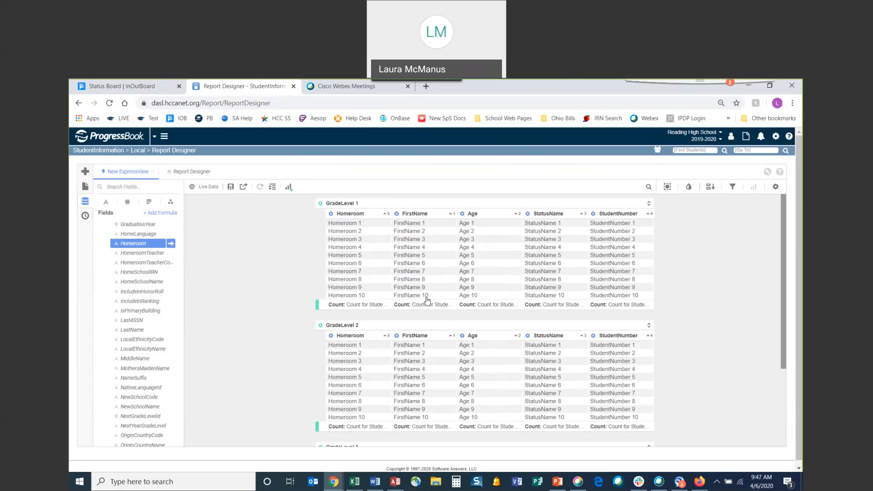
{"action": "left_click", "coordinate": [710, 187]}
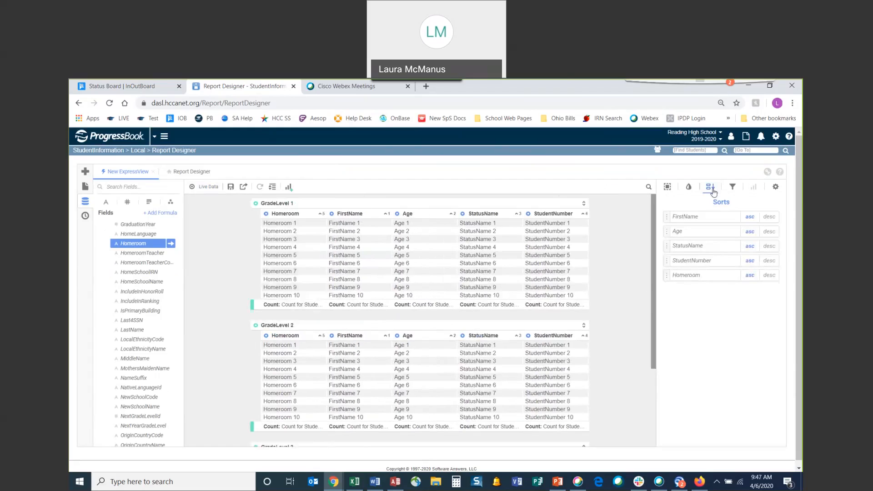
{"action": "left_click_drag", "start_coordinate": [667, 275], "coordinate": [663, 213]}
{"action": "left_click", "coordinate": [714, 192]}
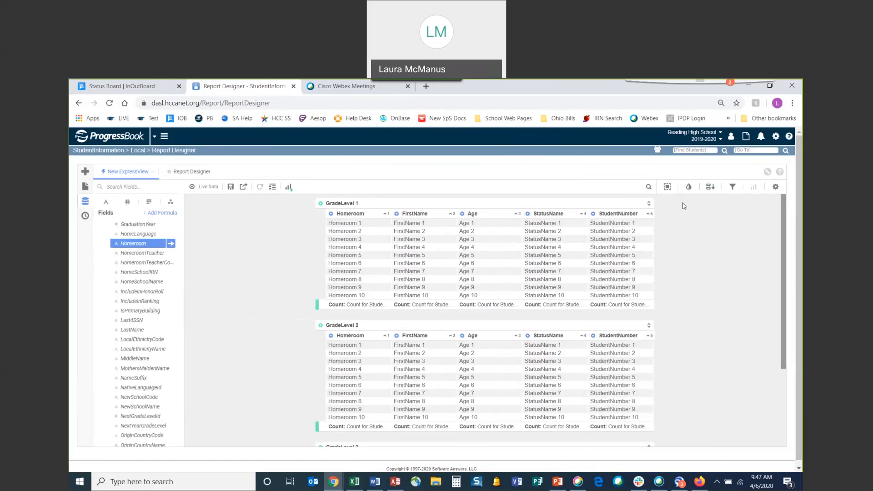
Step: Preview the report on live data and check the homeroom ordering of students within the first grade level
{"action": "left_click", "coordinate": [206, 191]}
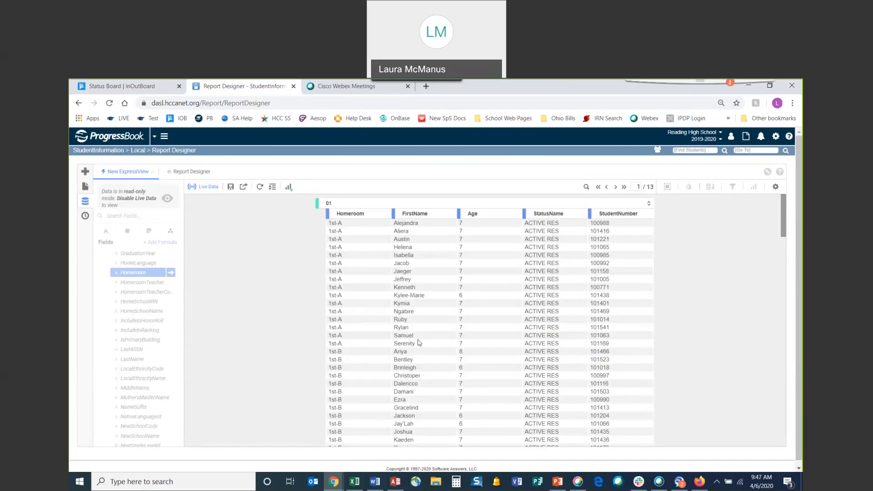
{"action": "scroll", "coordinate": [420, 343], "scroll_direction": "down", "scroll_amount": 2}
{"action": "scroll", "coordinate": [420, 343], "scroll_direction": "up", "scroll_amount": 2}
Step: Name the report Students by Grade Level in its report settings
{"action": "left_click", "coordinate": [776, 187]}
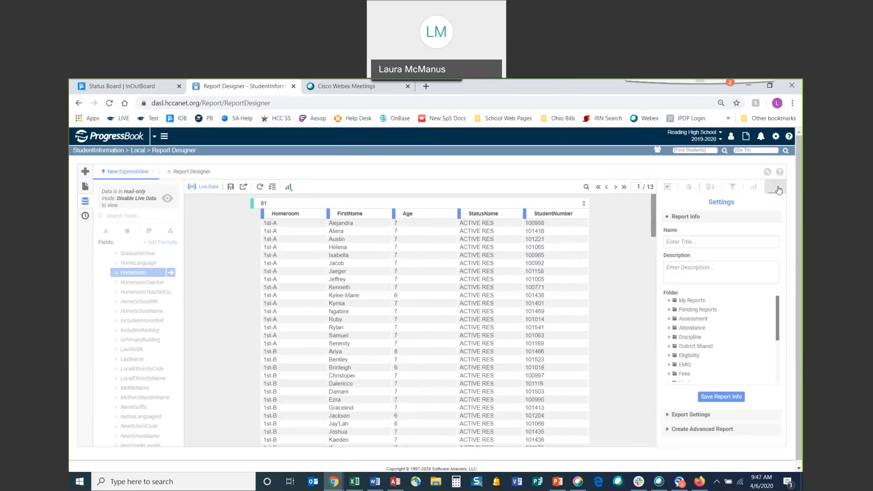
{"action": "left_click", "coordinate": [695, 242]}
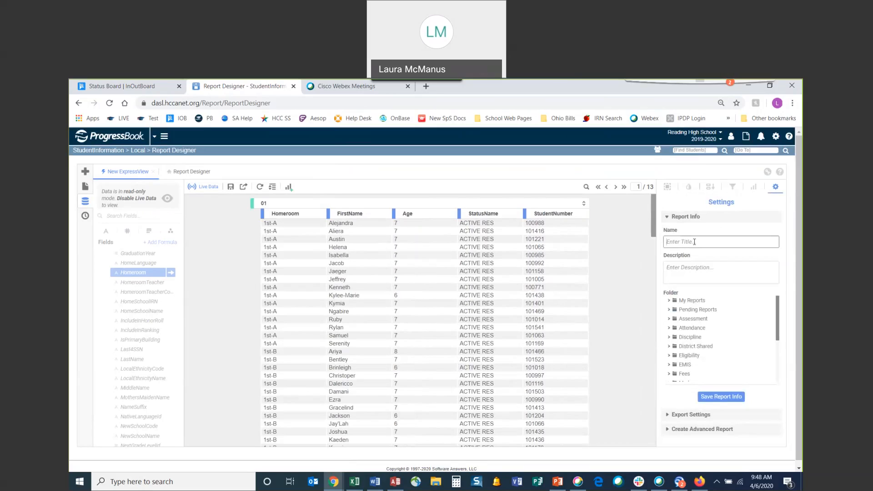
{"action": "type", "text": "Students by Grade Level"}
Step: Enter the description "Lists Active Students by Grade Level, sorted by Homeroom" and choose My Reports as the report's folder
{"action": "left_click", "coordinate": [676, 273]}
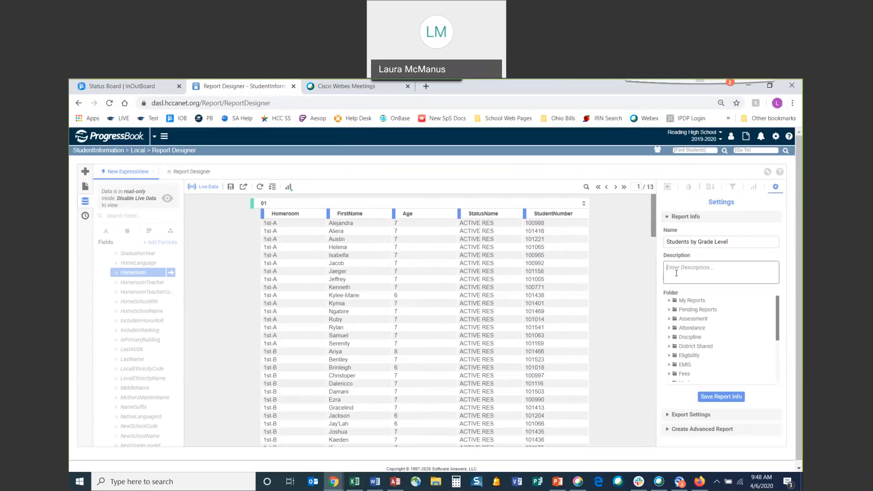
{"action": "type", "text": "Lists s"}
{"action": "type", "text": "tud"}
{"action": "key", "text": "BackSpace"}
{"action": "key", "text": "BackSpace"}
{"action": "key", "text": "BackSpace"}
{"action": "key", "text": "BackSpace"}
{"action": "type", "text": "Active Students by Grade Level, sorted by Homeroom"}
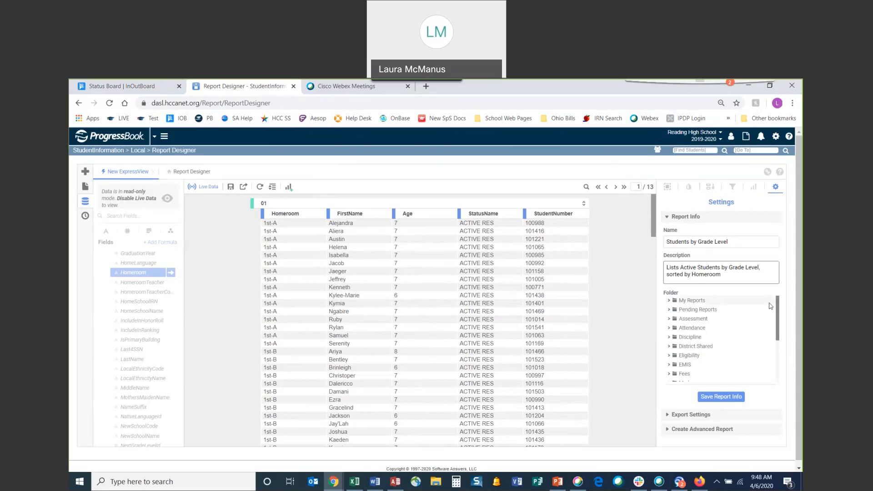
{"action": "left_click", "coordinate": [703, 302]}
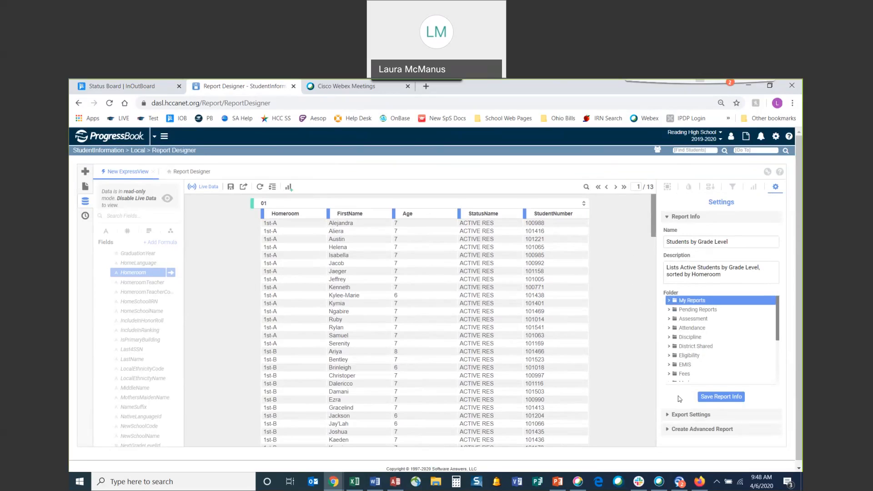
Step: Review the export settings, including the Include Setup Info choices, keep that option at No, and look at the Create Advanced Report options
{"action": "scroll", "coordinate": [680, 399], "scroll_direction": "down", "scroll_amount": 1}
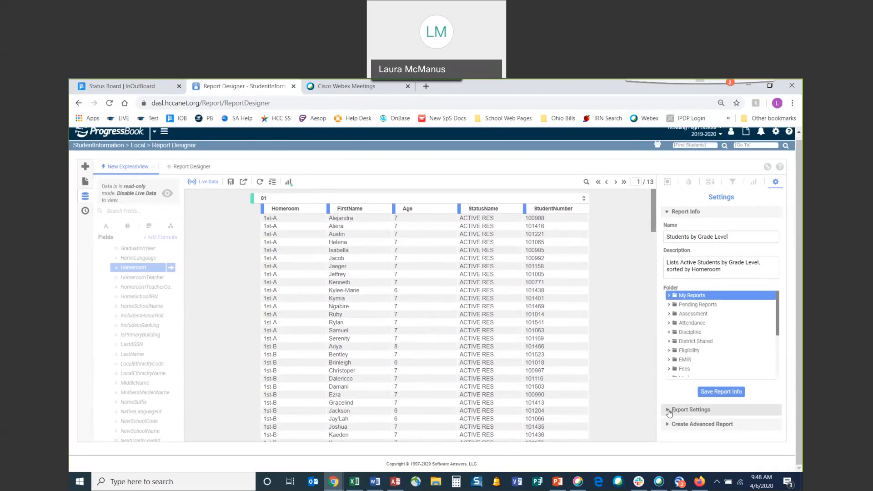
{"action": "left_click", "coordinate": [669, 411]}
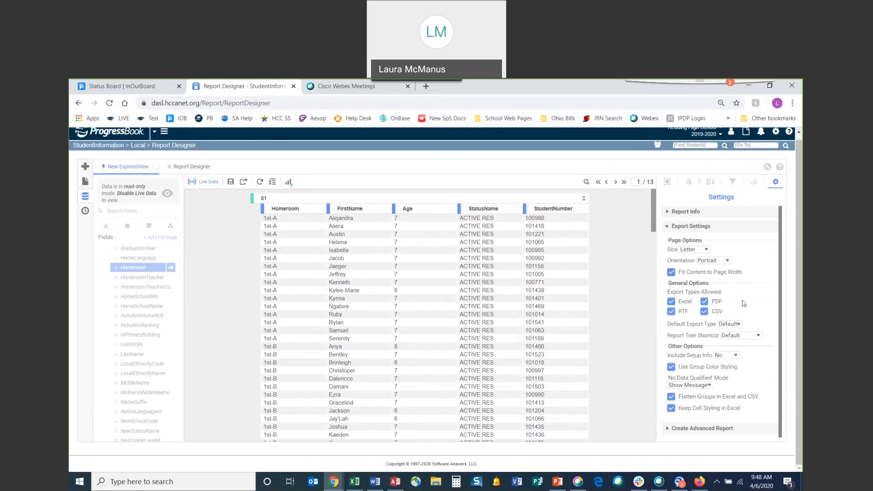
{"action": "left_click", "coordinate": [724, 357]}
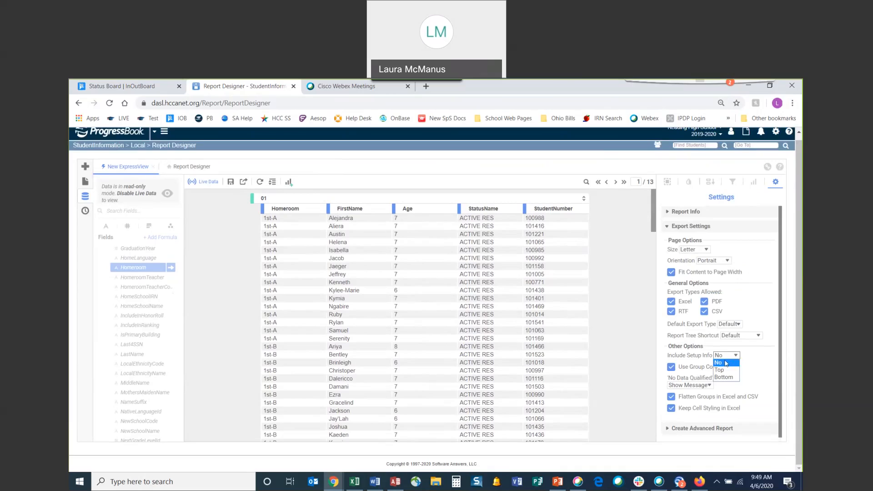
{"action": "left_click", "coordinate": [726, 363]}
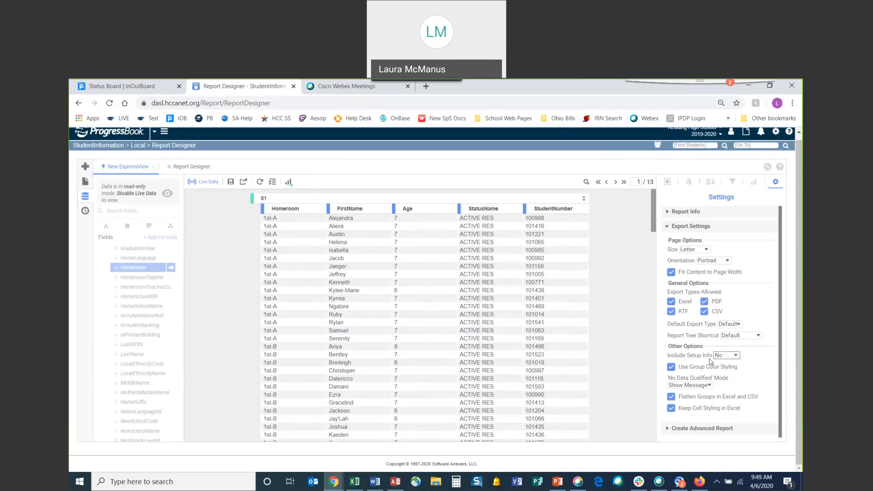
{"action": "mouse_move", "coordinate": [711, 362]}
{"action": "left_click", "coordinate": [668, 431]}
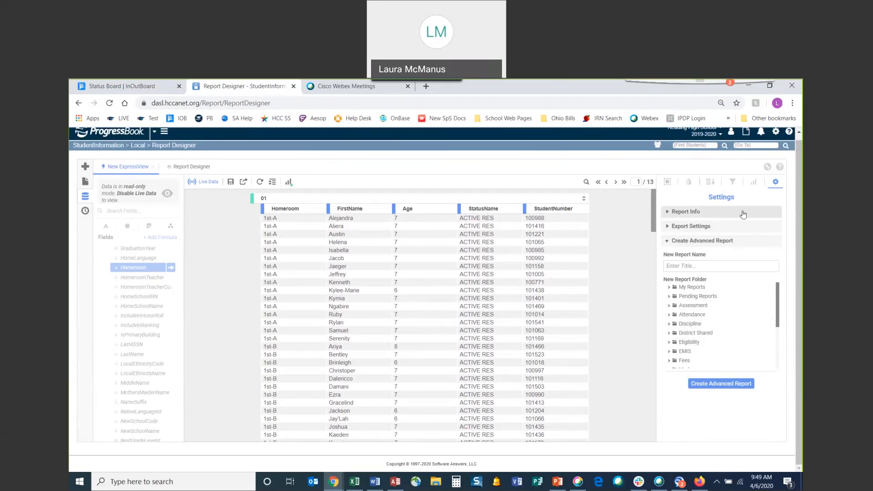
Step: Save the report info from the Report Info settings and show the contents of the My Reports folder in the report list
{"action": "left_click", "coordinate": [668, 214]}
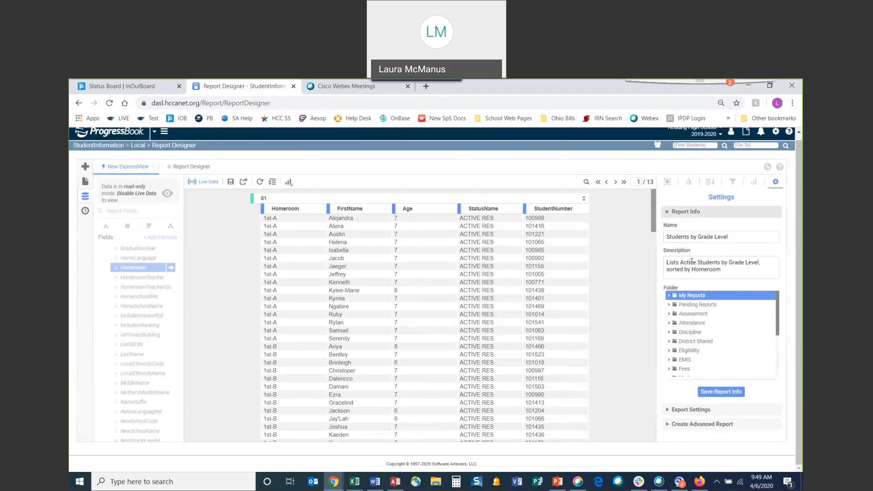
{"action": "left_click", "coordinate": [726, 394]}
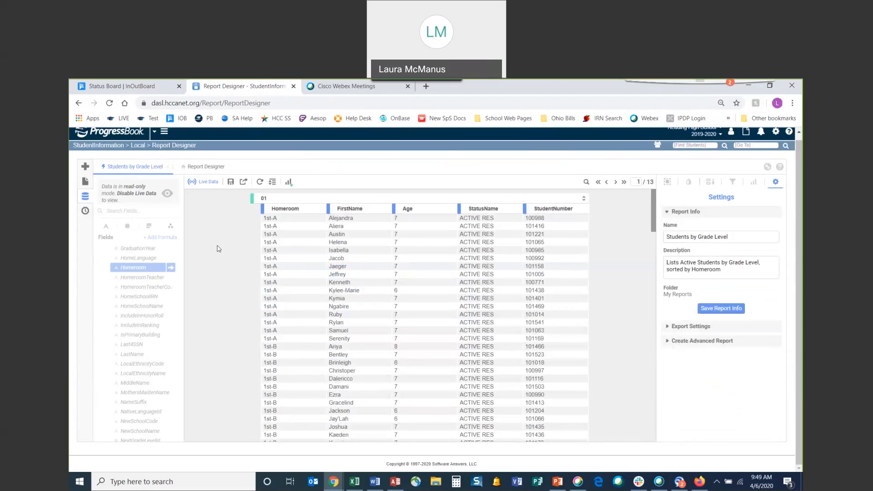
{"action": "left_click", "coordinate": [86, 183]}
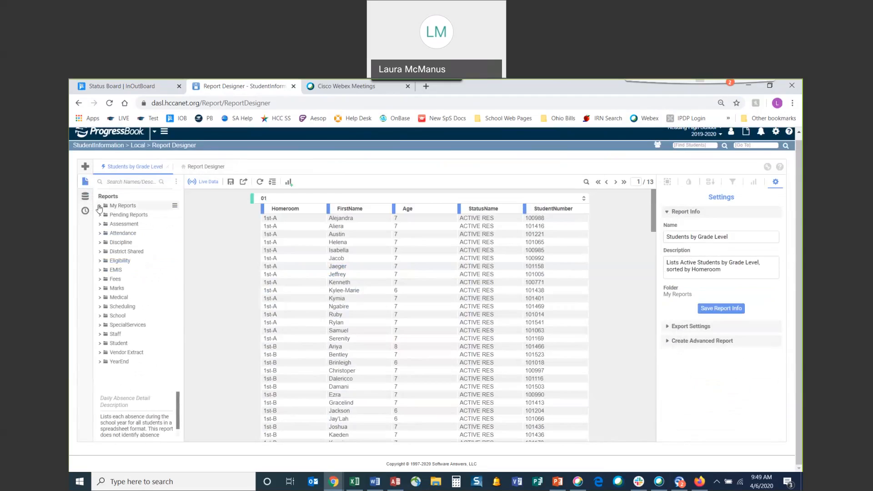
{"action": "left_click", "coordinate": [100, 207]}
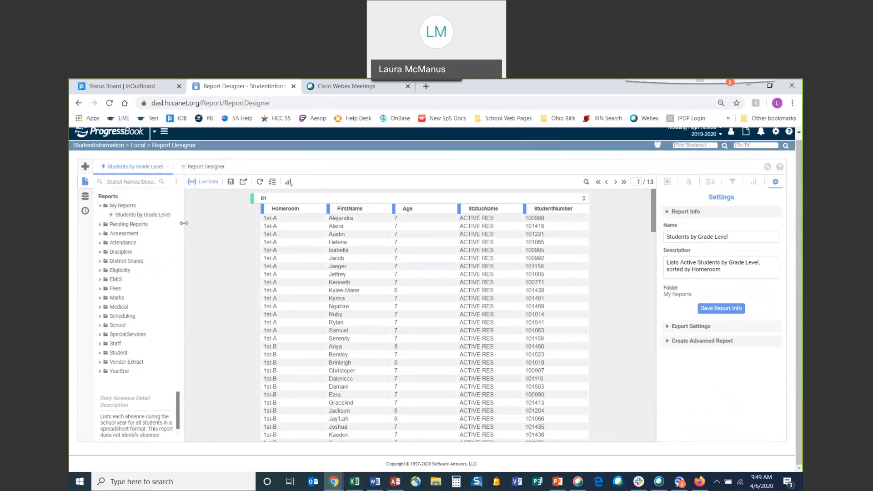
Step: Widen the report list to select the saved Students by Grade Level report, and close that report's open view
{"action": "left_click_drag", "start_coordinate": [184, 223], "coordinate": [212, 223]}
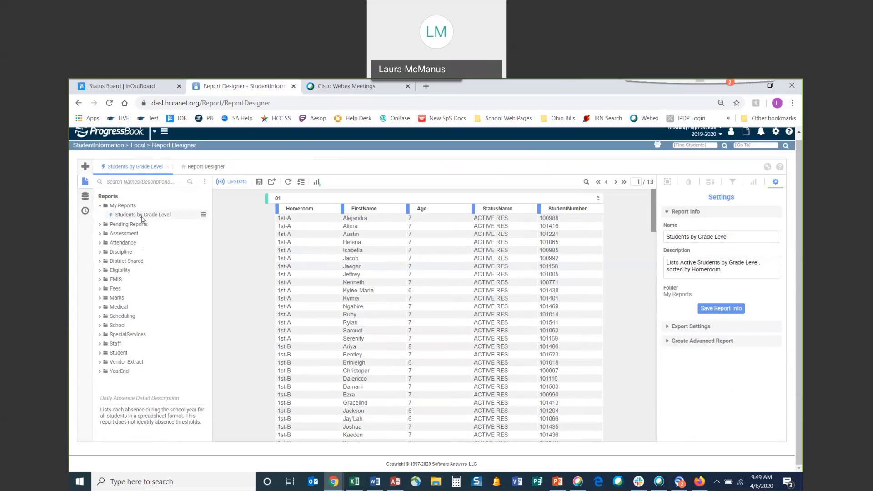
{"action": "left_click", "coordinate": [174, 218]}
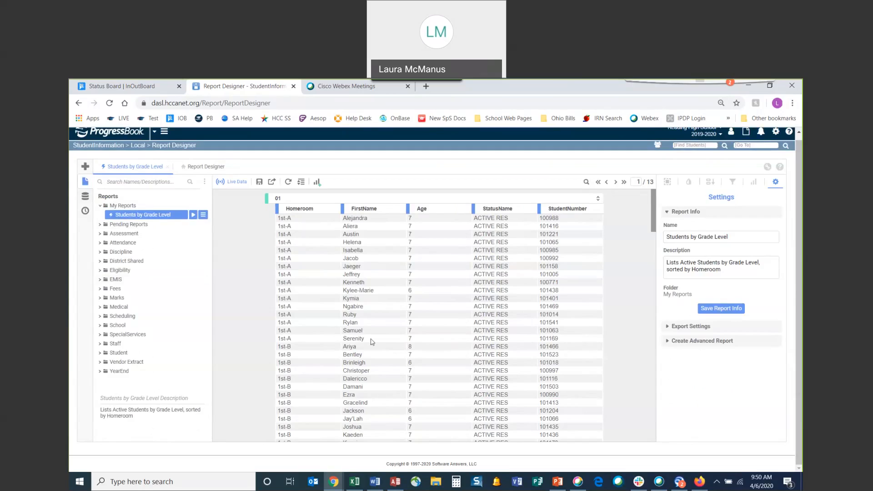
{"action": "left_click", "coordinate": [168, 167]}
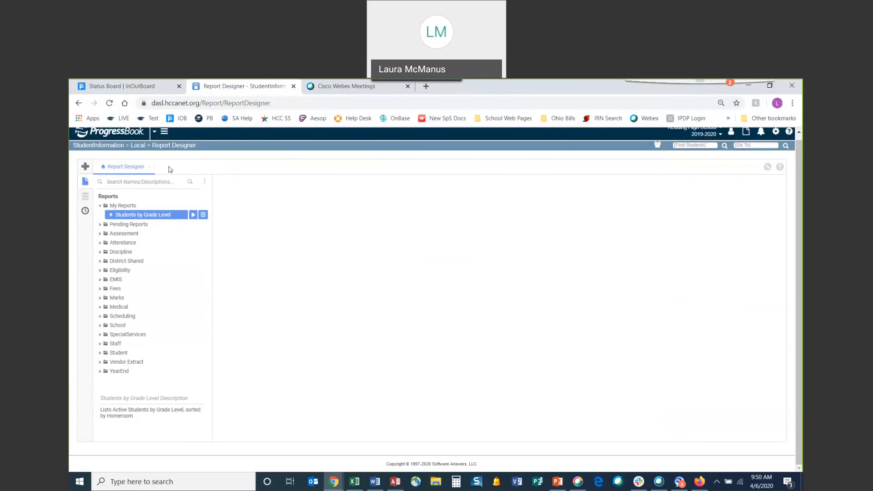
Step: Create a new Express Report named Students by Grade and select My Reports as its folder
{"action": "left_click", "coordinate": [86, 167]}
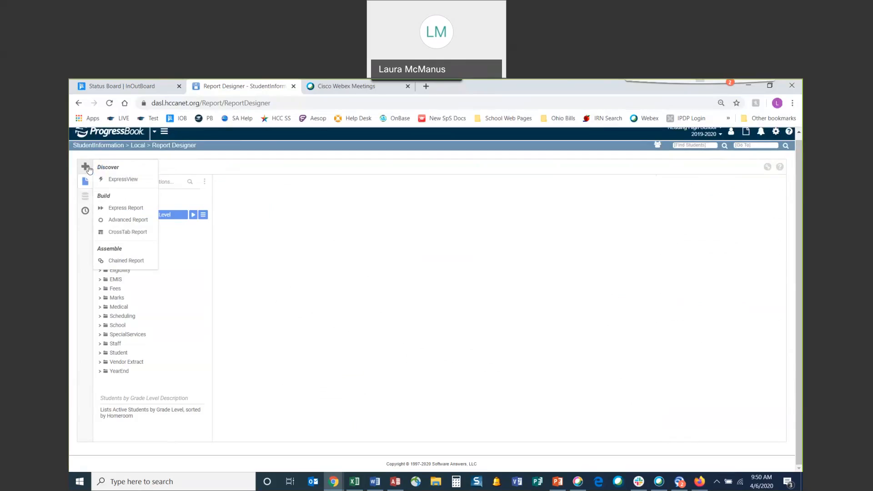
{"action": "mouse_move", "coordinate": [144, 209]}
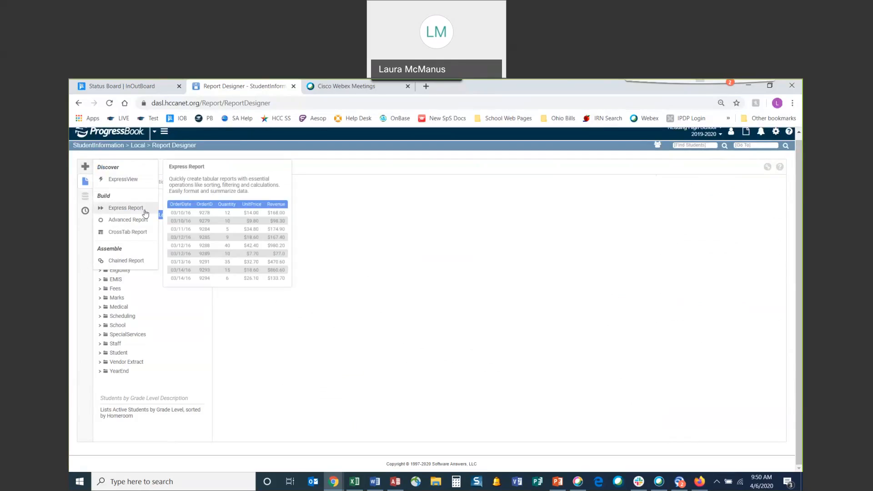
{"action": "left_click", "coordinate": [145, 214]}
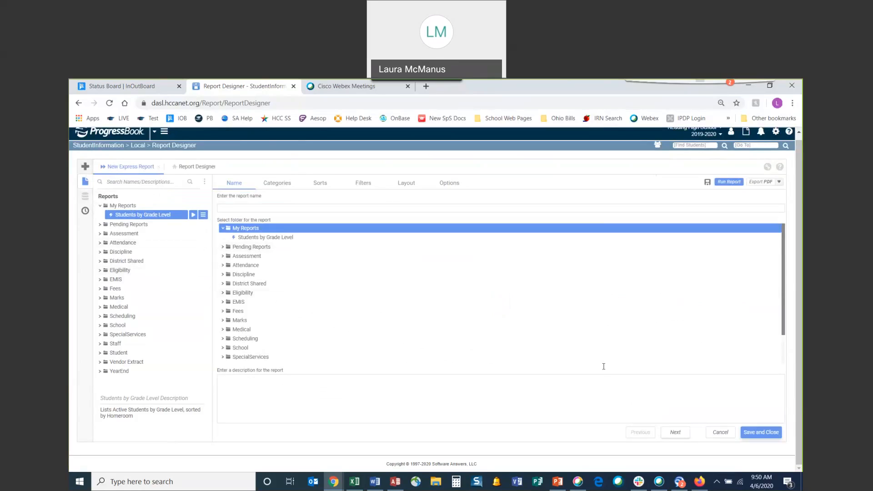
{"action": "left_click", "coordinate": [282, 208]}
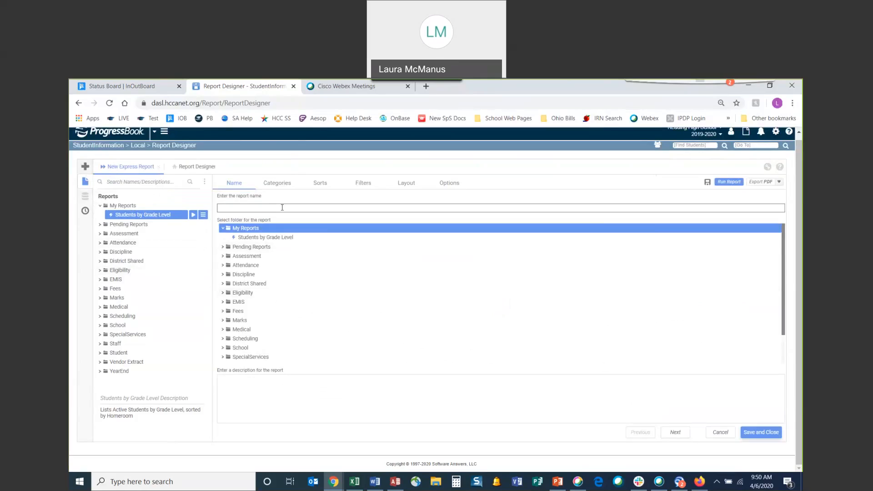
{"action": "type", "text": "Students by Grade"}
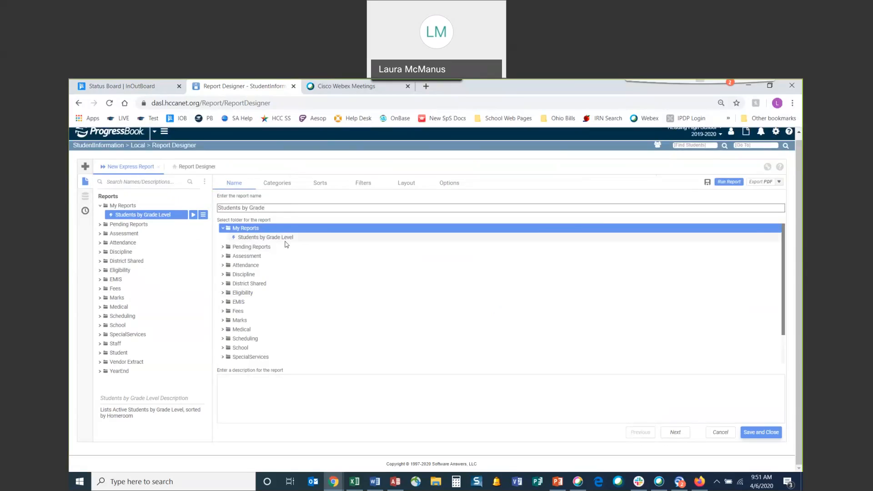
{"action": "left_click", "coordinate": [251, 249]}
{"action": "left_click", "coordinate": [249, 259]}
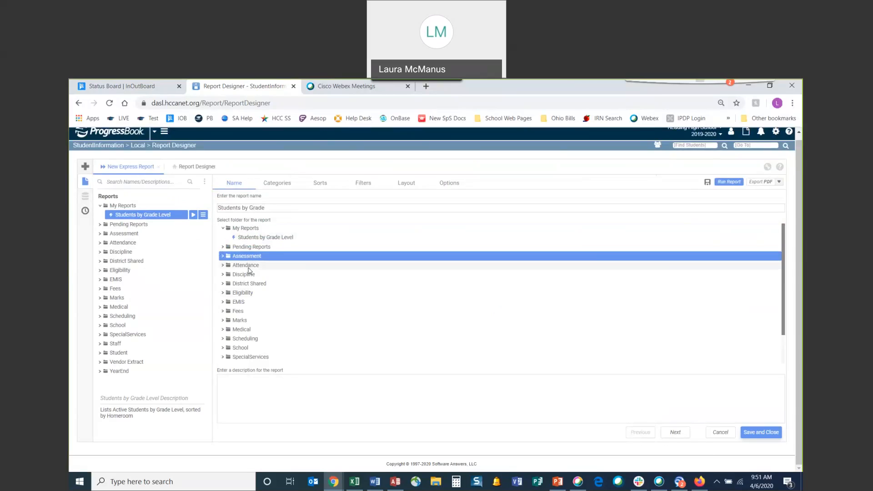
{"action": "left_click", "coordinate": [248, 265]}
{"action": "left_click", "coordinate": [249, 231]}
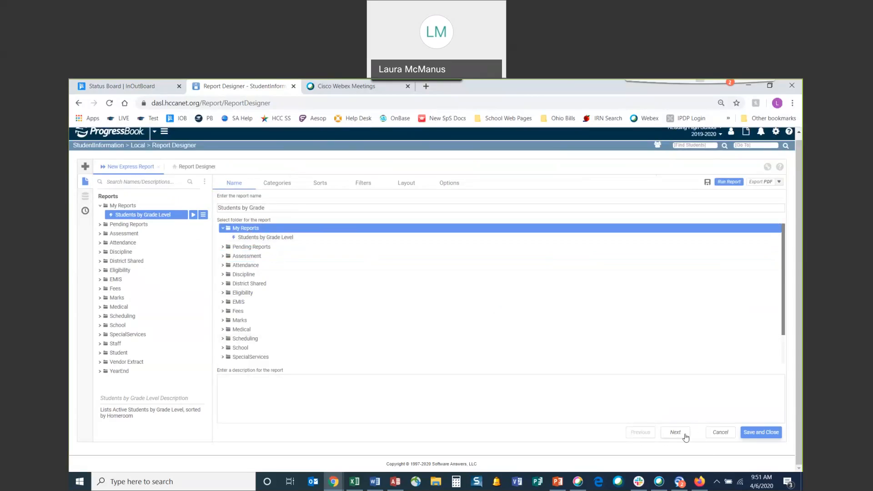
Step: Add the StudentDemographicCore category from the Student group to the report and narrow the category list
{"action": "left_click", "coordinate": [283, 187]}
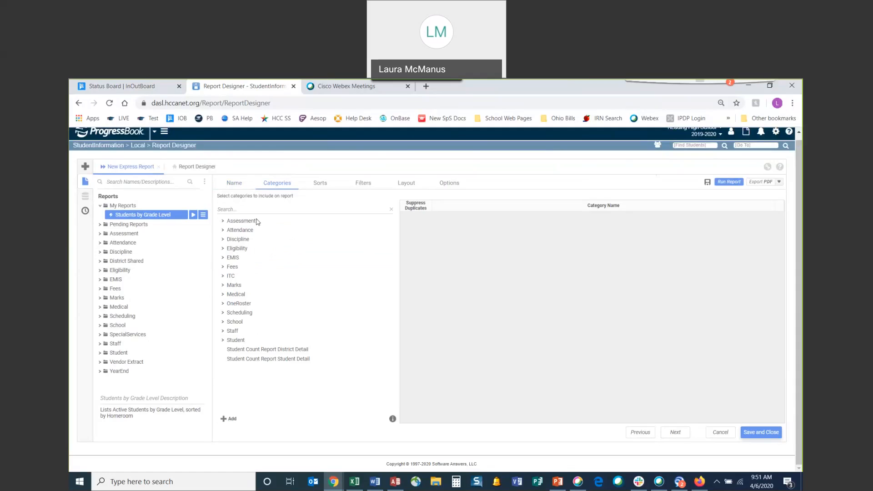
{"action": "left_click", "coordinate": [223, 341]}
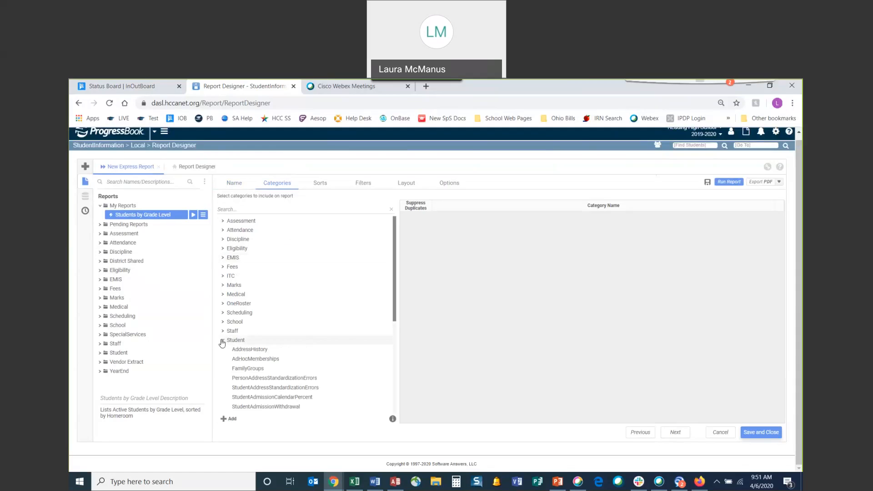
{"action": "scroll", "coordinate": [359, 341], "scroll_direction": "down", "scroll_amount": 3}
{"action": "scroll", "coordinate": [361, 341], "scroll_direction": "down", "scroll_amount": 1}
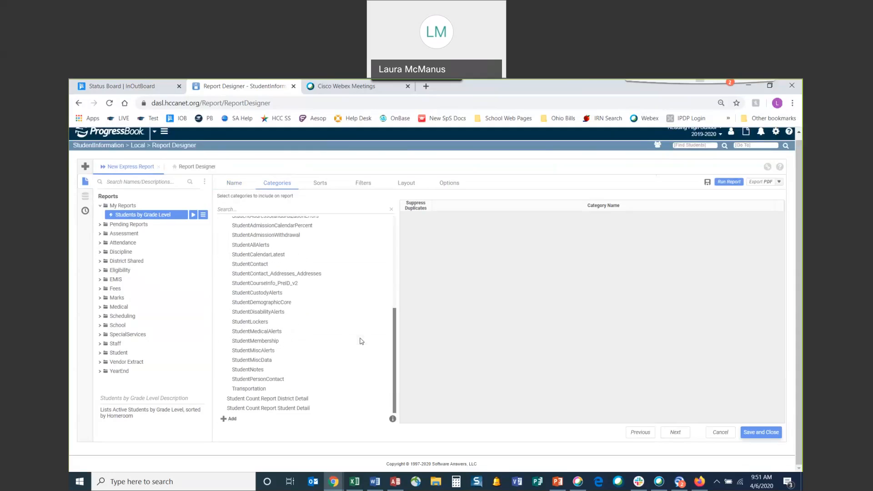
{"action": "left_click", "coordinate": [283, 305]}
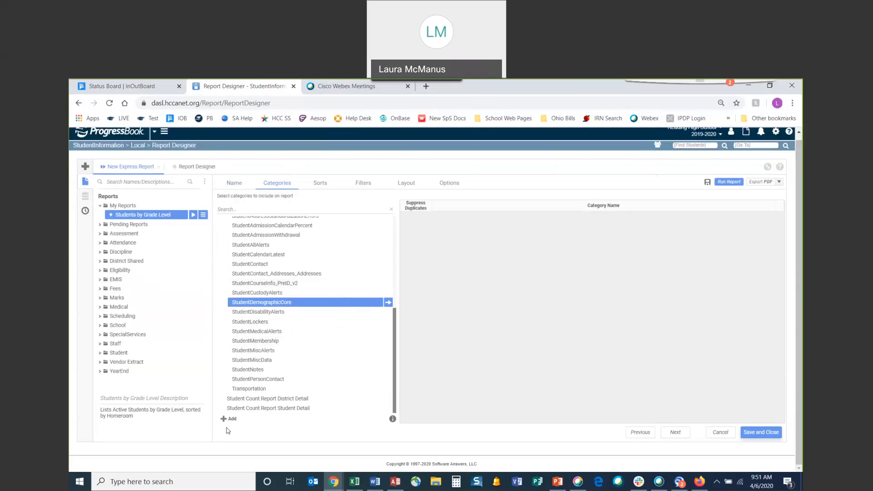
{"action": "double_click", "coordinate": [372, 304]}
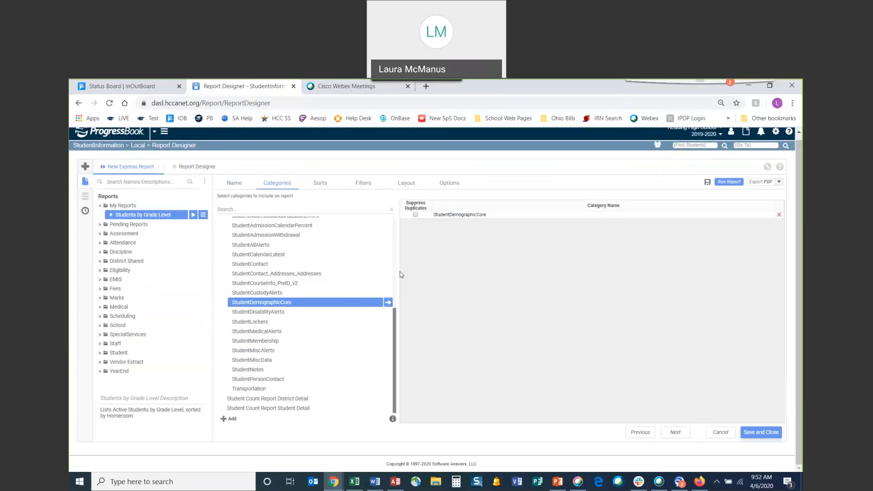
{"action": "left_click_drag", "start_coordinate": [397, 271], "coordinate": [339, 273]}
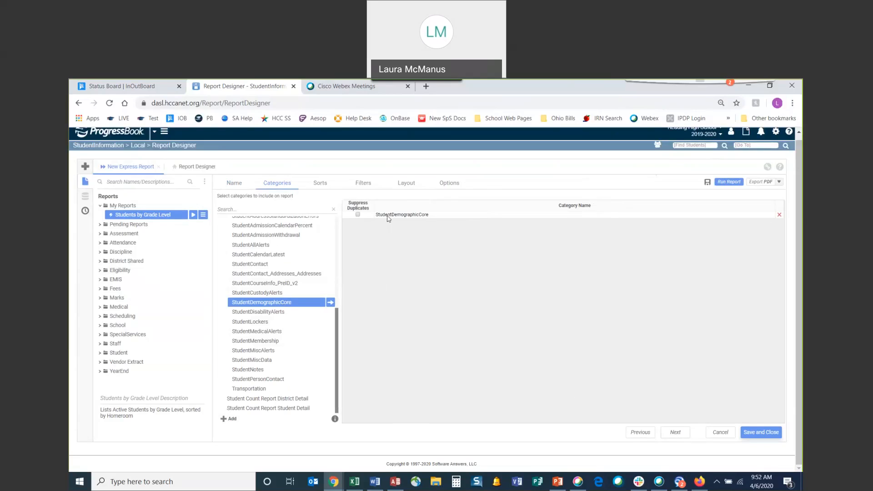
Step: Sort the report by GradeLevel, Homeroom and FirstName, in that order
{"action": "left_click", "coordinate": [681, 434]}
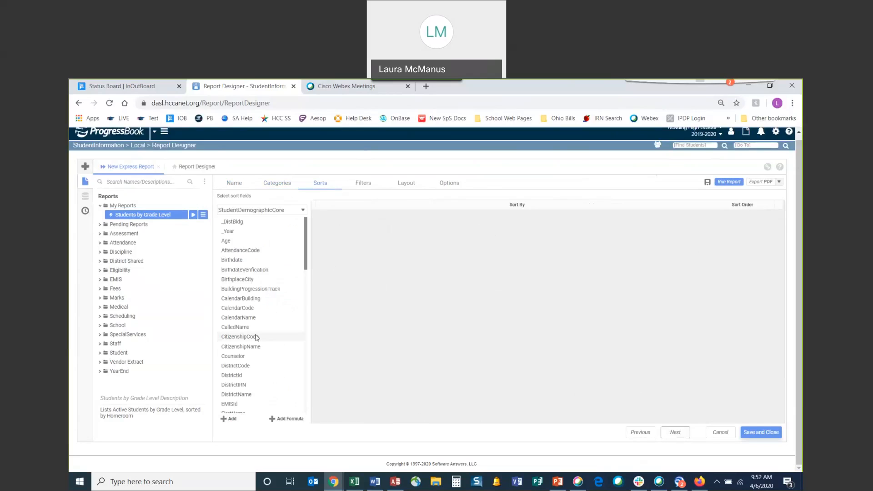
{"action": "scroll", "coordinate": [272, 342], "scroll_direction": "down", "scroll_amount": 4}
{"action": "scroll", "coordinate": [273, 342], "scroll_direction": "down", "scroll_amount": 1}
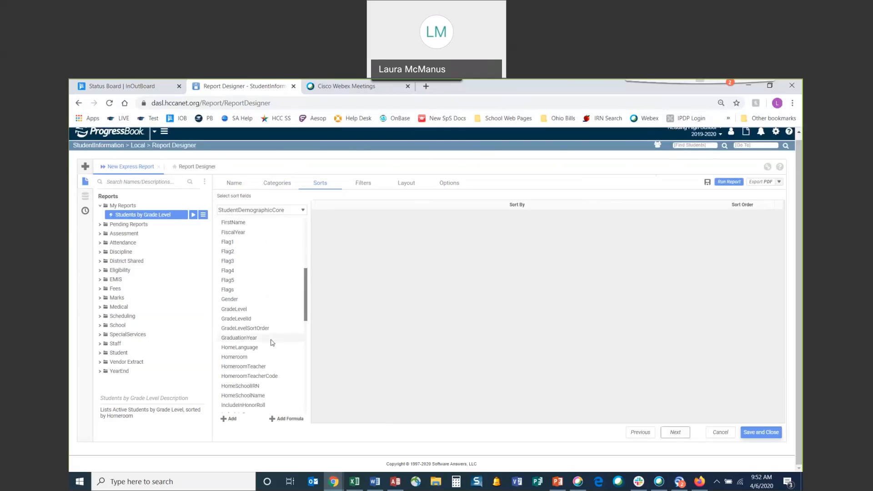
{"action": "double_click", "coordinate": [268, 309]}
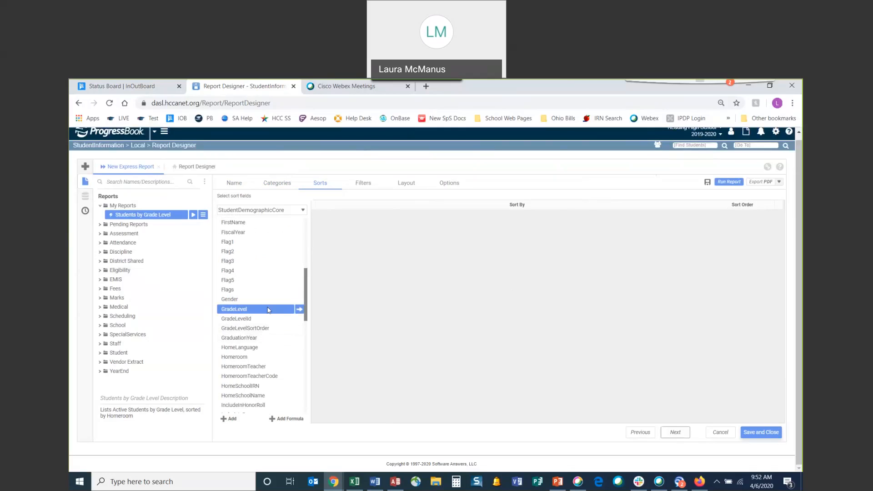
{"action": "double_click", "coordinate": [266, 357]}
{"action": "scroll", "coordinate": [268, 351], "scroll_direction": "up", "scroll_amount": 2}
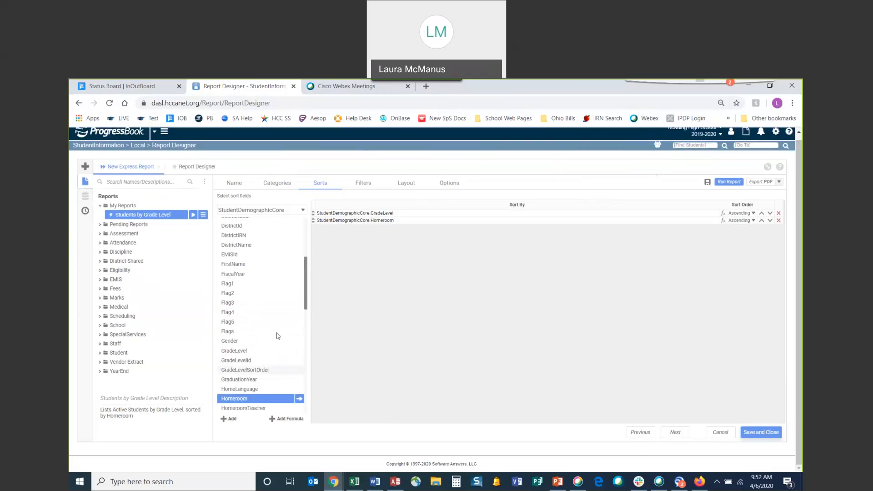
{"action": "double_click", "coordinate": [242, 318]}
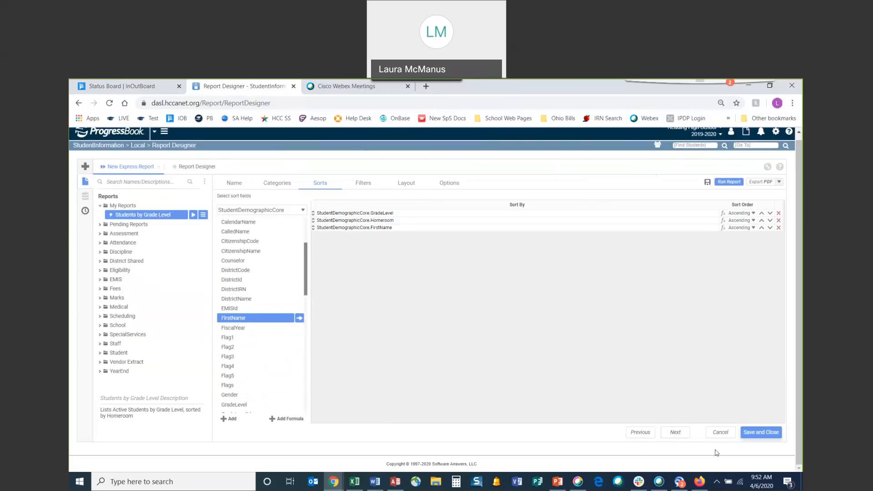
Step: Add SchoolYear, StatusName and SchoolName from StudentDemographicCore as the report's filter fields
{"action": "left_click", "coordinate": [675, 435]}
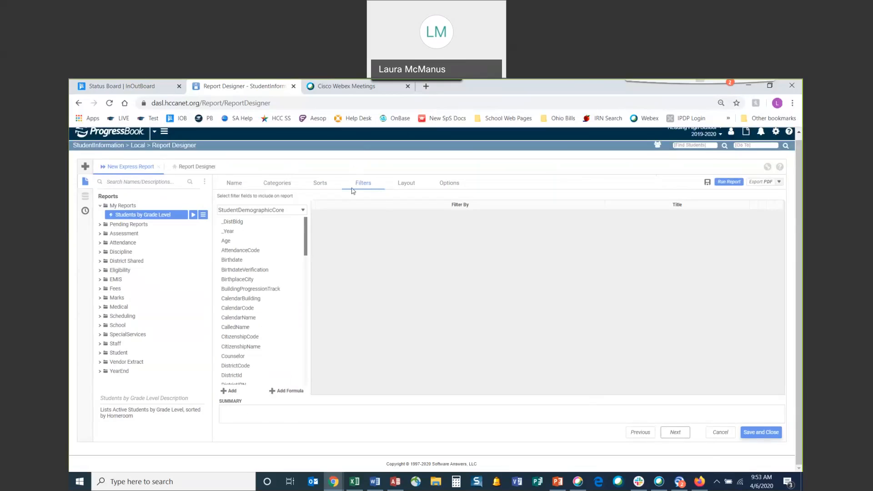
{"action": "scroll", "coordinate": [272, 328], "scroll_direction": "down", "scroll_amount": 2}
{"action": "scroll", "coordinate": [272, 328], "scroll_direction": "down", "scroll_amount": 12}
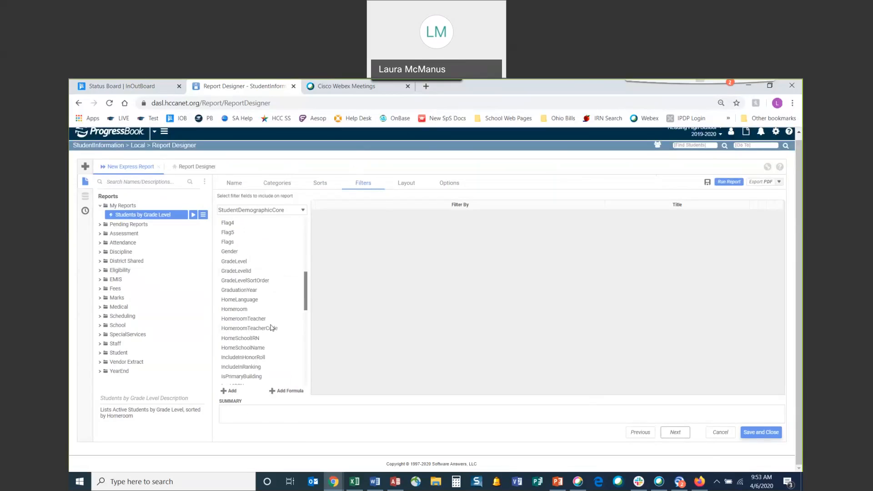
{"action": "scroll", "coordinate": [272, 328], "scroll_direction": "down", "scroll_amount": 2}
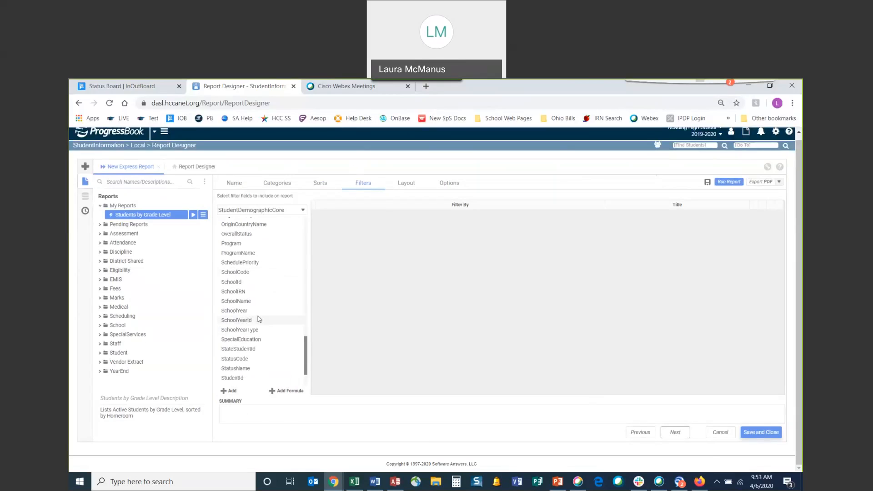
{"action": "left_click", "coordinate": [258, 313]}
{"action": "double_click", "coordinate": [258, 313]}
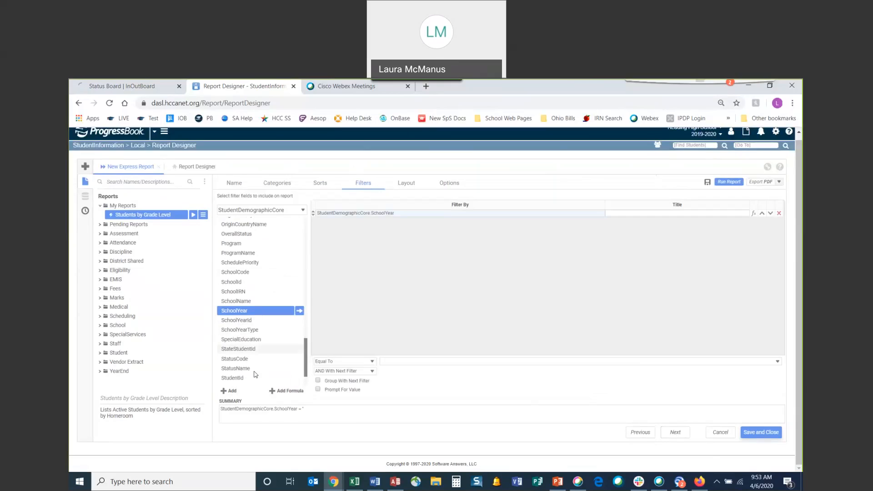
{"action": "double_click", "coordinate": [255, 370]}
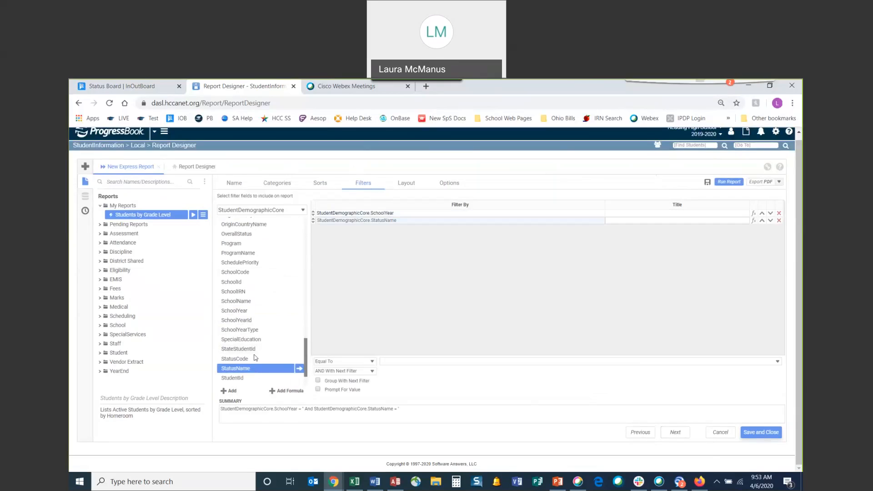
{"action": "double_click", "coordinate": [254, 302]}
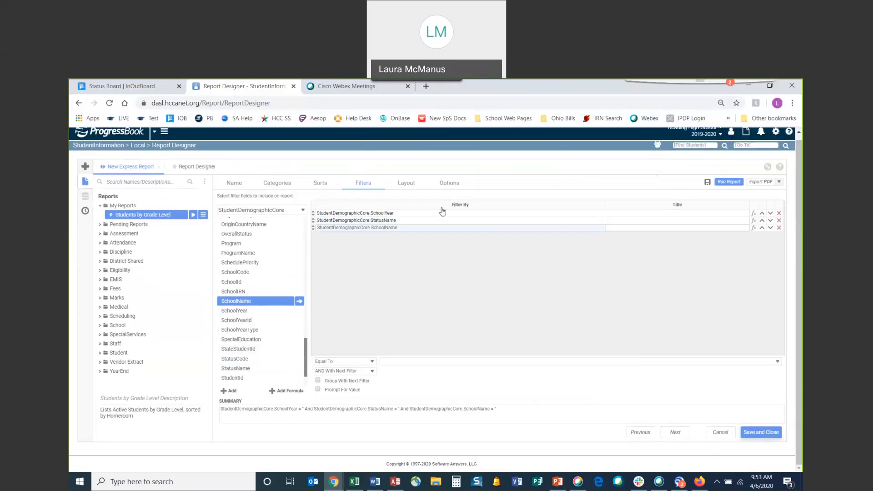
Step: Set the SchoolYear filter to Equal To 2019-2020, reviewing the available comparison operators
{"action": "left_click", "coordinate": [417, 214]}
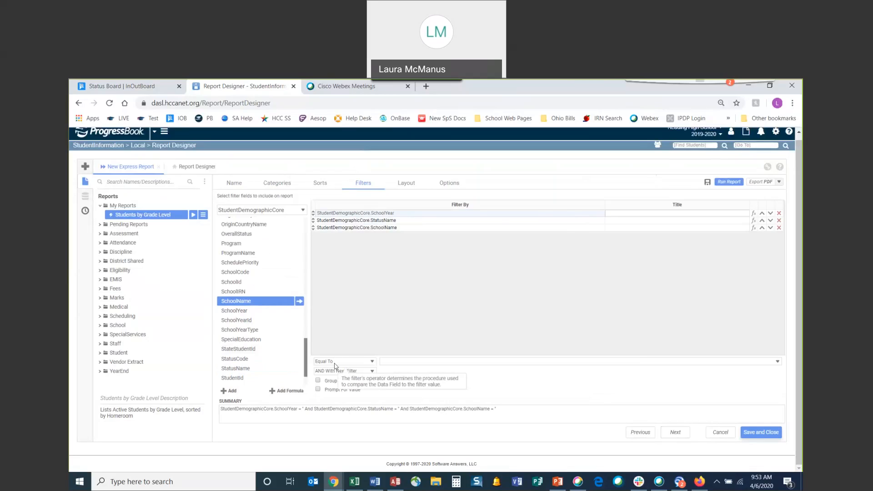
{"action": "left_click", "coordinate": [778, 362]}
{"action": "scroll", "coordinate": [410, 410], "scroll_direction": "down", "scroll_amount": 3}
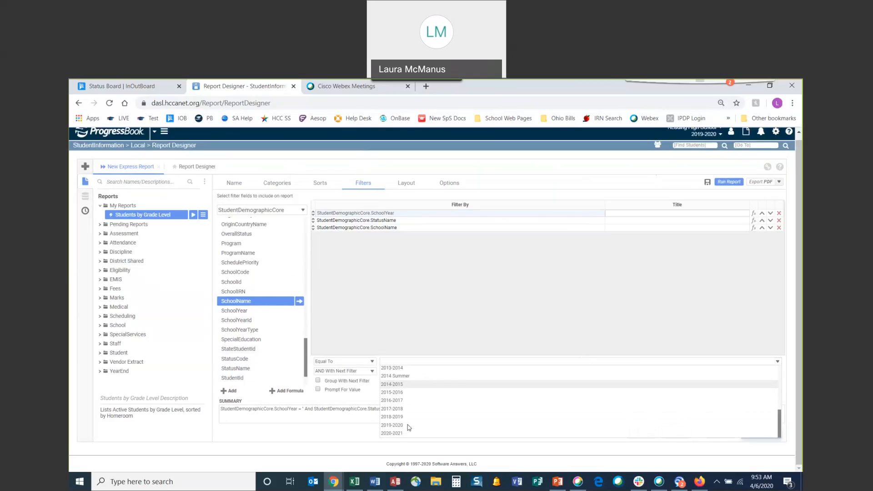
{"action": "left_click", "coordinate": [392, 425]}
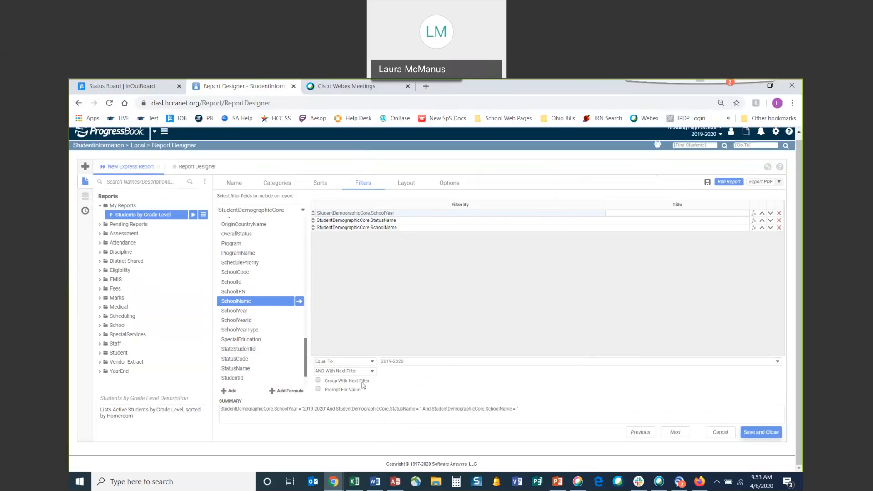
{"action": "left_click", "coordinate": [344, 361]}
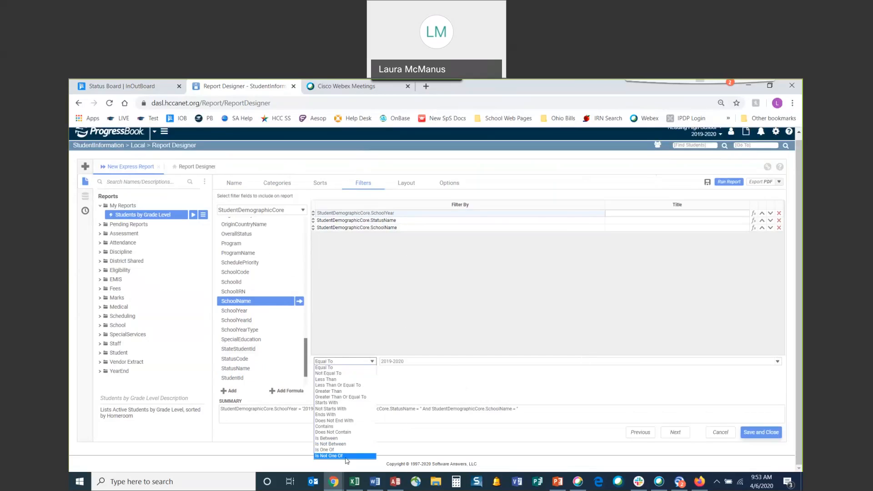
{"action": "left_click", "coordinate": [337, 367]}
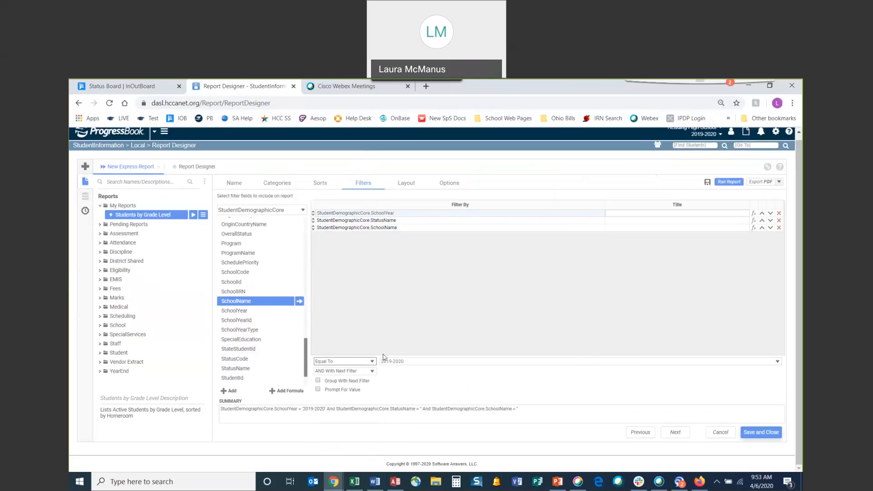
Step: Set the StatusName filter to Is One Of with ACTIVE RES as its value, looking through the available statuses
{"action": "left_click", "coordinate": [412, 222]}
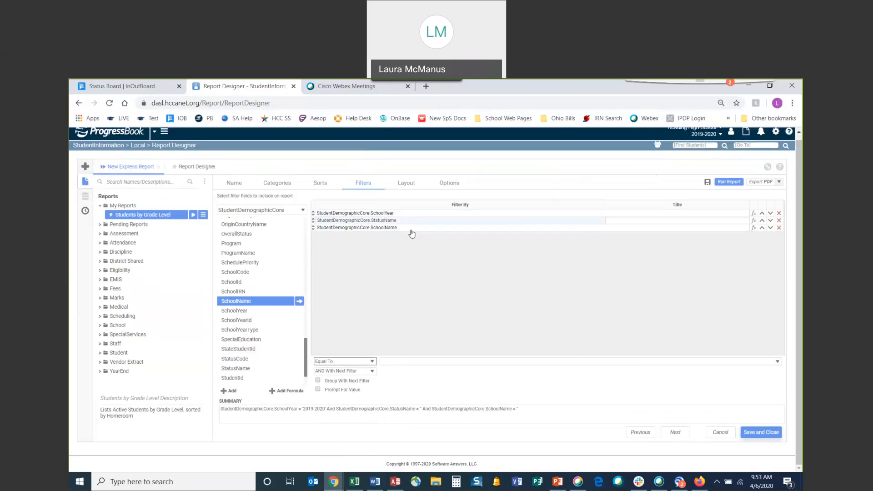
{"action": "left_click", "coordinate": [373, 362]}
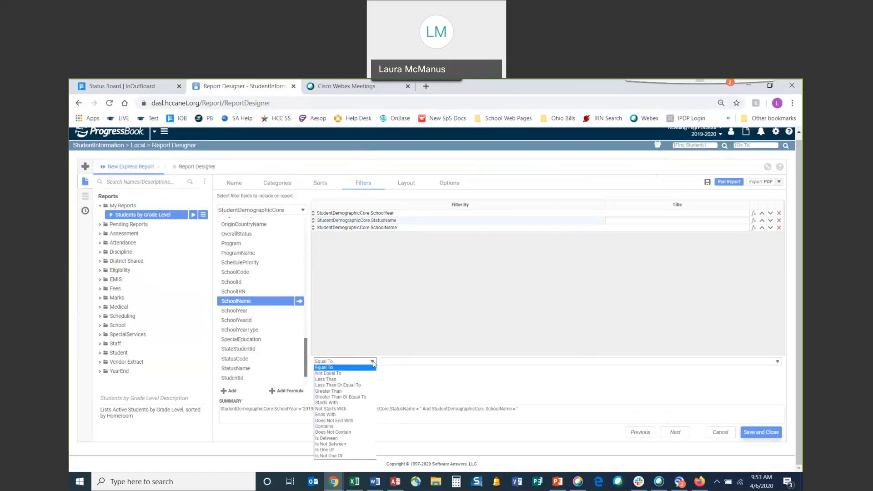
{"action": "left_click", "coordinate": [352, 451]}
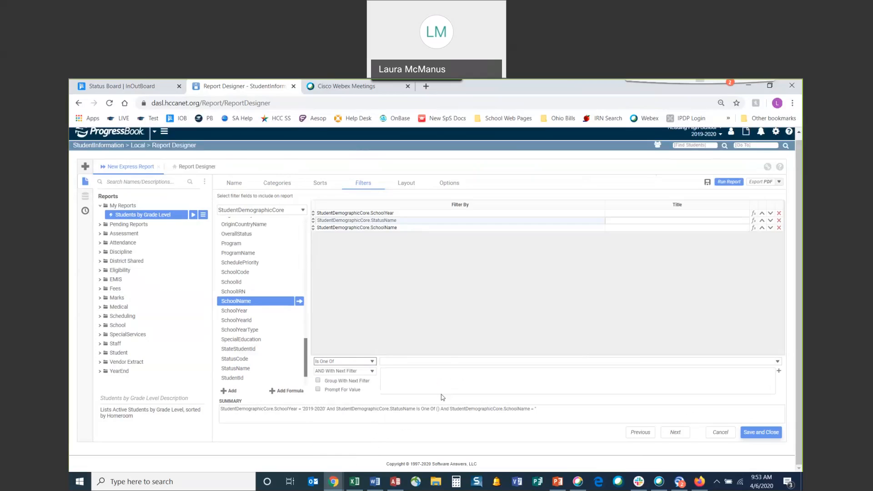
{"action": "left_click", "coordinate": [778, 363]}
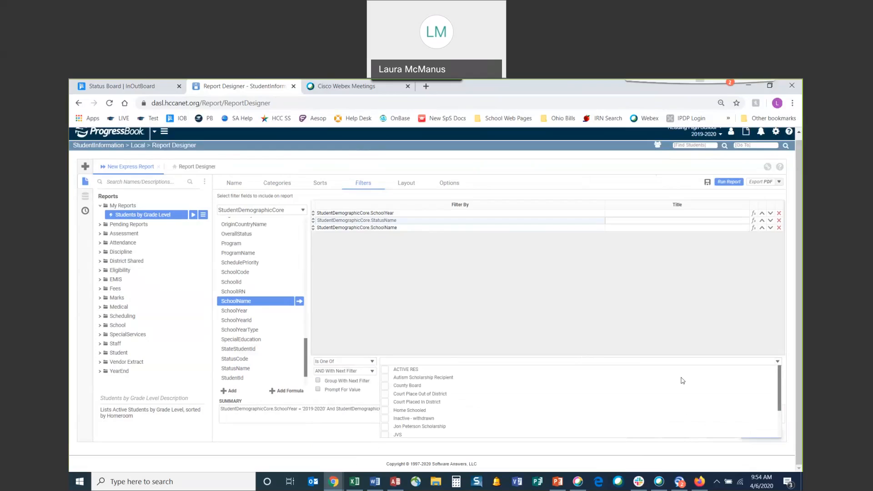
{"action": "scroll", "coordinate": [422, 418], "scroll_direction": "down", "scroll_amount": 2}
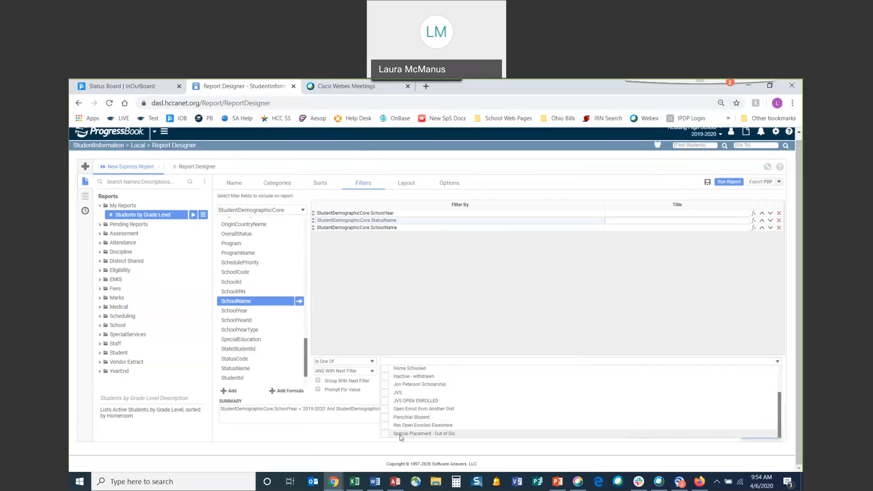
{"action": "scroll", "coordinate": [404, 387], "scroll_direction": "up", "scroll_amount": 2}
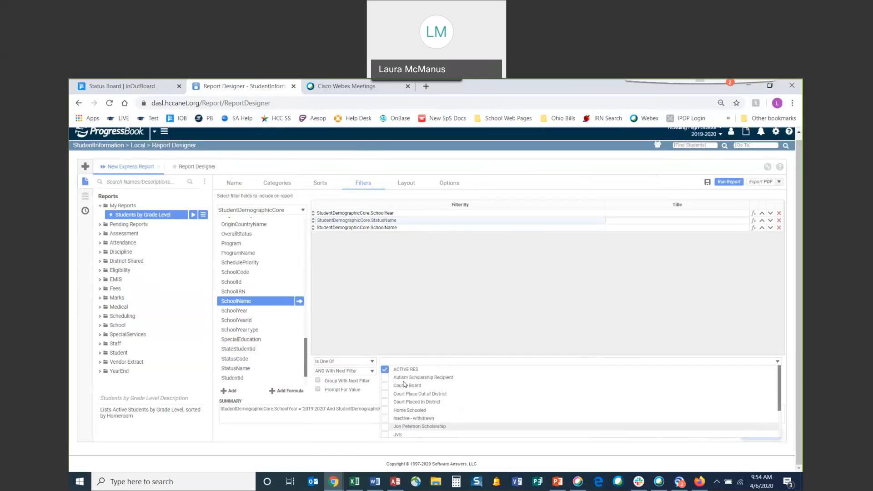
{"action": "left_click", "coordinate": [408, 296]}
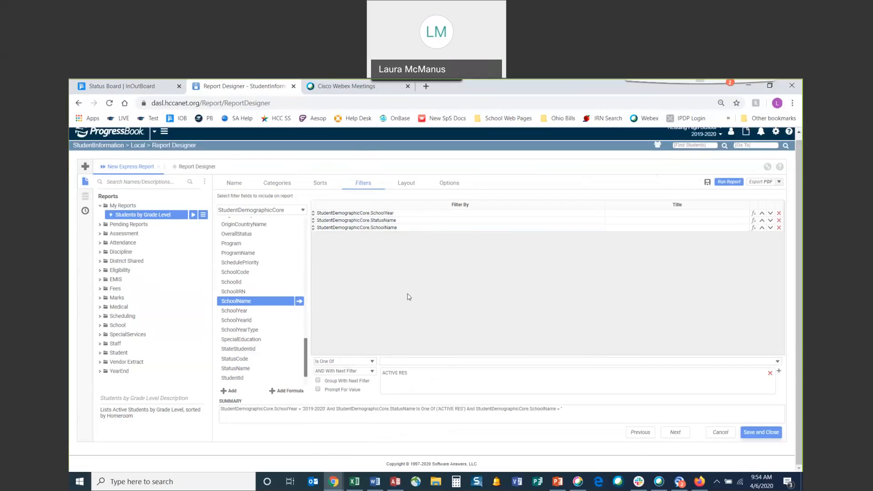
Step: Enable Prompt For Value on the SchoolName and SchoolYear filters and review the StatusName filter settings
{"action": "left_click", "coordinate": [399, 228]}
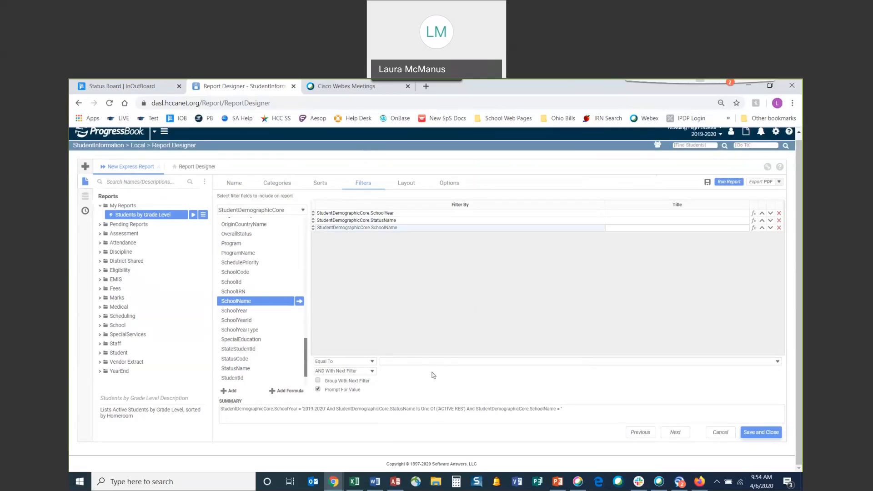
{"action": "left_click", "coordinate": [411, 214]}
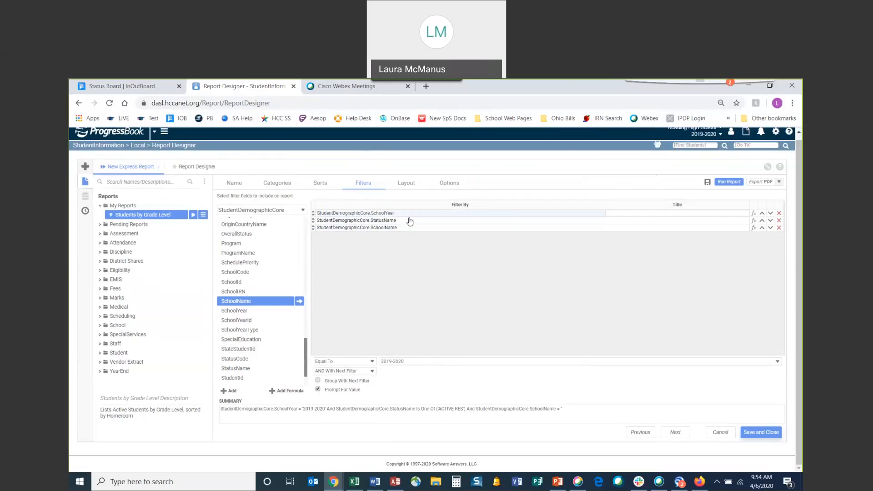
{"action": "left_click", "coordinate": [409, 221]}
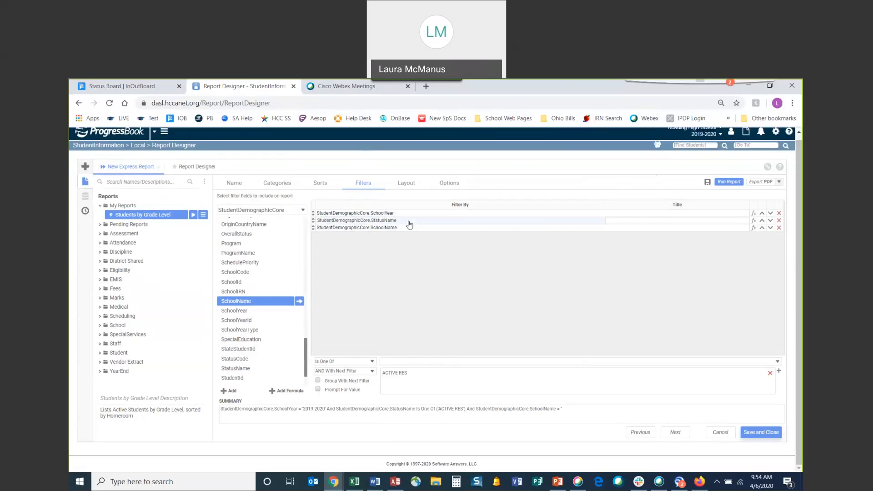
Step: Start the report layout by adding Homeroom, FirstName and StudentNumber from StudentDemographicCore as data fields
{"action": "left_click", "coordinate": [676, 432]}
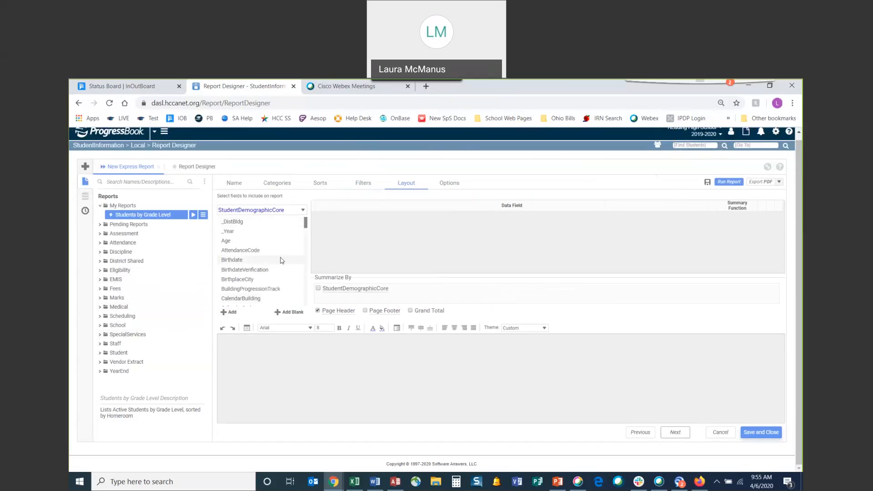
{"action": "scroll", "coordinate": [282, 260], "scroll_direction": "down", "scroll_amount": 7}
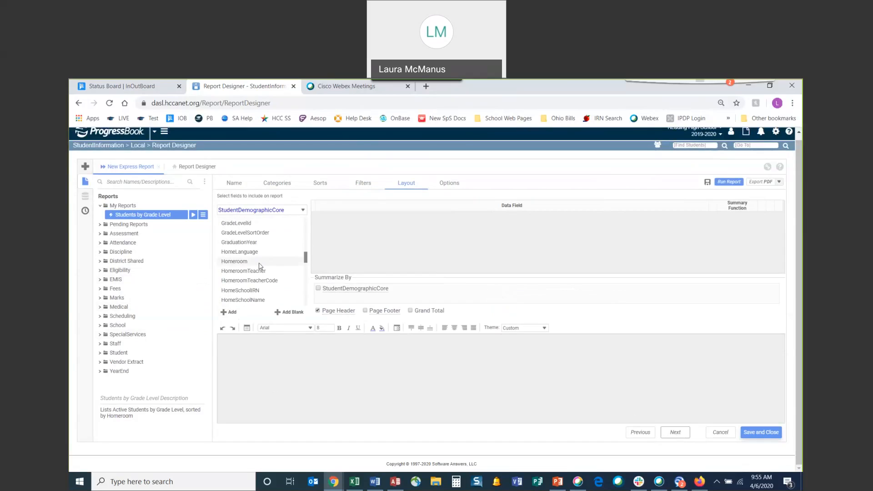
{"action": "double_click", "coordinate": [258, 265]}
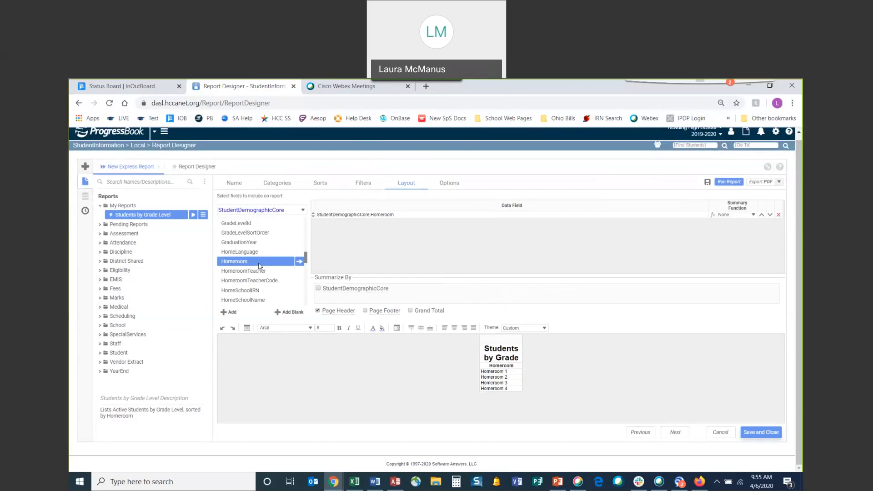
{"action": "scroll", "coordinate": [259, 269], "scroll_direction": "up", "scroll_amount": 5}
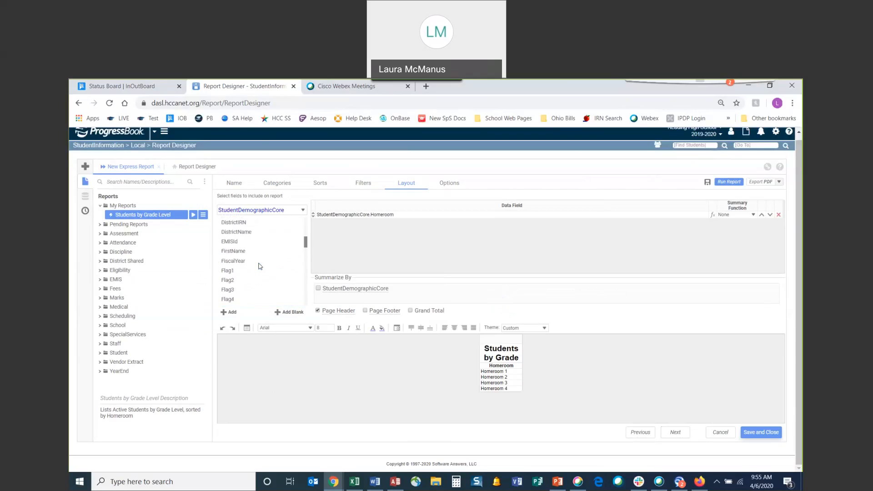
{"action": "scroll", "coordinate": [254, 273], "scroll_direction": "down", "scroll_amount": 3}
{"action": "double_click", "coordinate": [233, 271]}
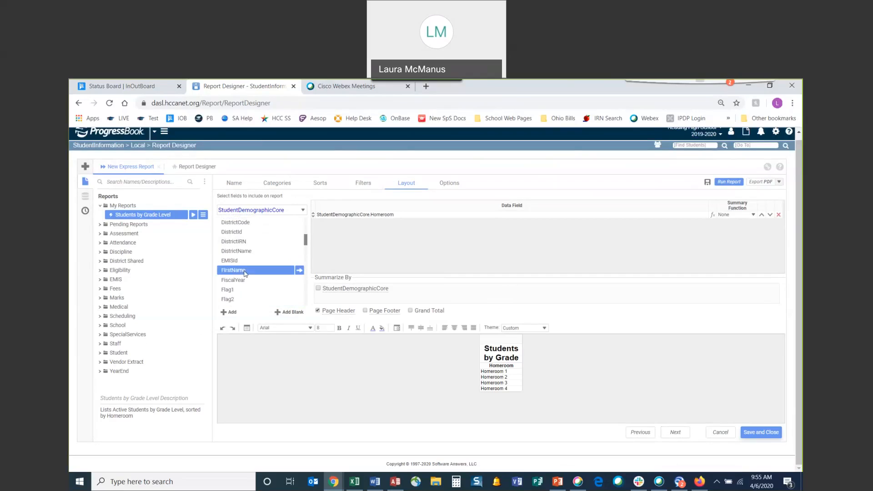
{"action": "scroll", "coordinate": [250, 272], "scroll_direction": "down", "scroll_amount": 10}
{"action": "double_click", "coordinate": [251, 272]}
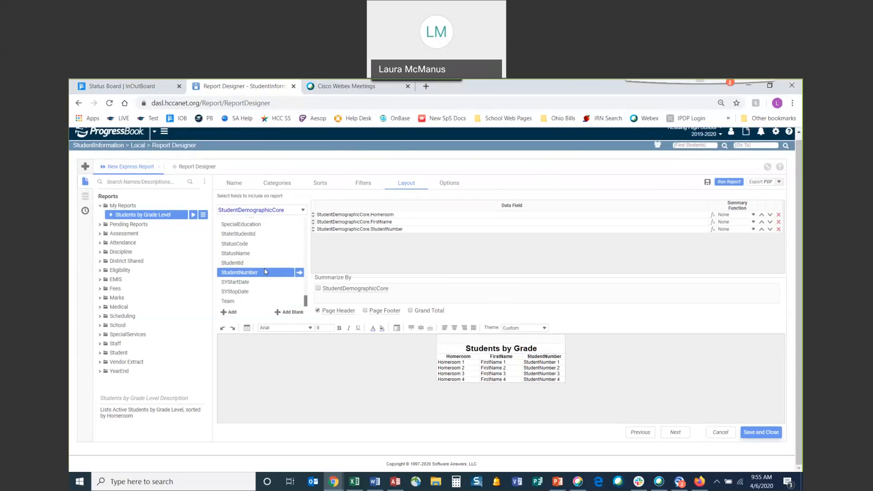
Step: Add GradeLevel and Age from StudentDemographicCore to the report's data fields
{"action": "scroll", "coordinate": [264, 268], "scroll_direction": "up", "scroll_amount": 10}
{"action": "scroll", "coordinate": [265, 270], "scroll_direction": "down", "scroll_amount": 4}
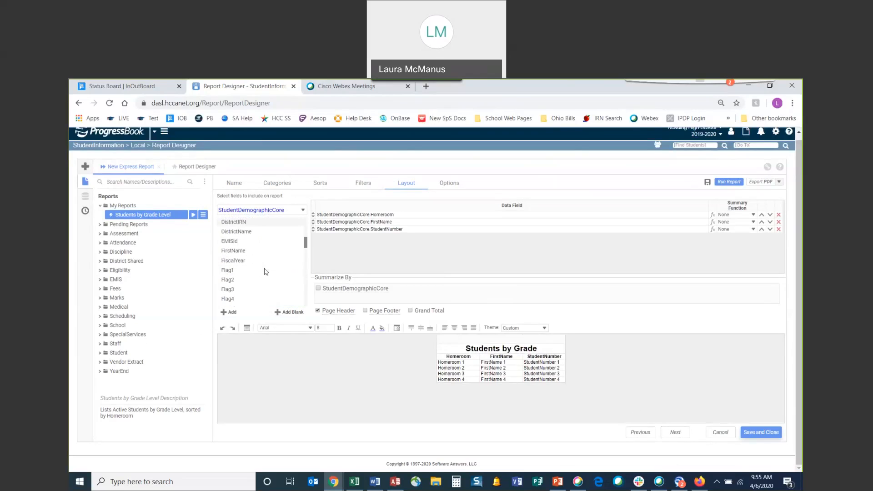
{"action": "scroll", "coordinate": [263, 261], "scroll_direction": "down", "scroll_amount": 2}
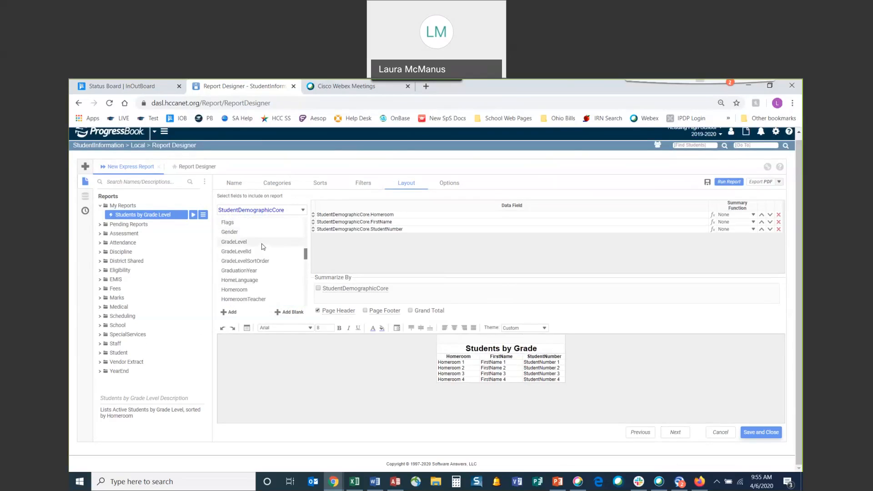
{"action": "double_click", "coordinate": [263, 243]}
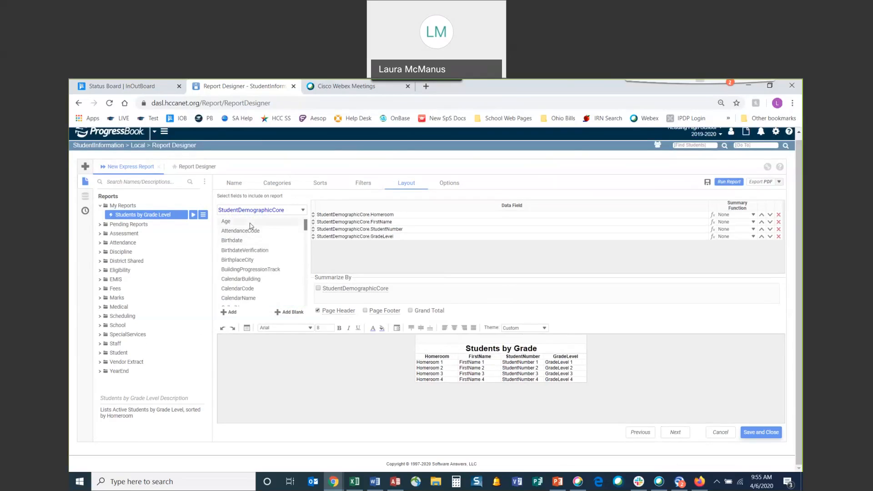
{"action": "double_click", "coordinate": [251, 223]}
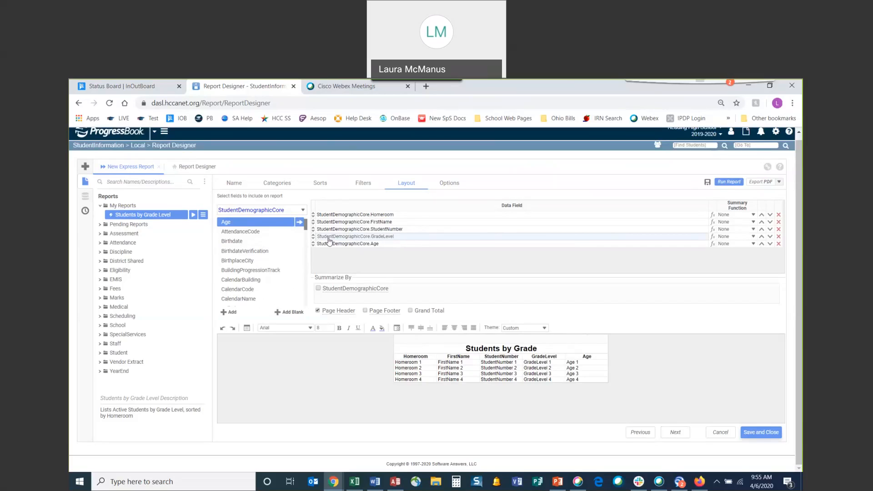
Step: Move GradeLevel to the first position among the data fields and review its available summary functions
{"action": "left_click", "coordinate": [762, 237]}
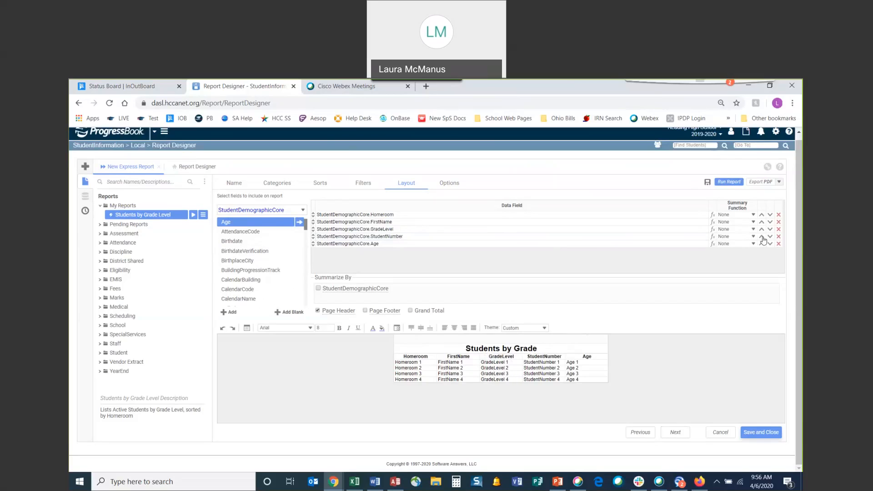
{"action": "left_click", "coordinate": [761, 229]}
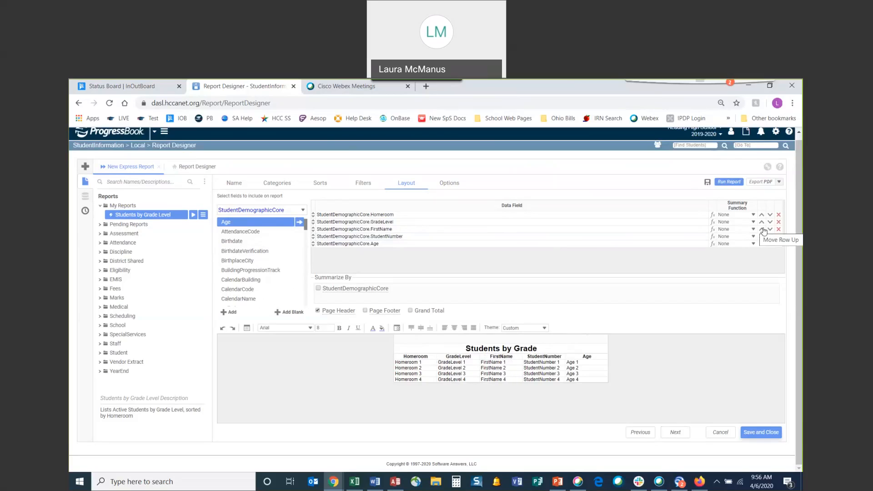
{"action": "left_click", "coordinate": [762, 222]}
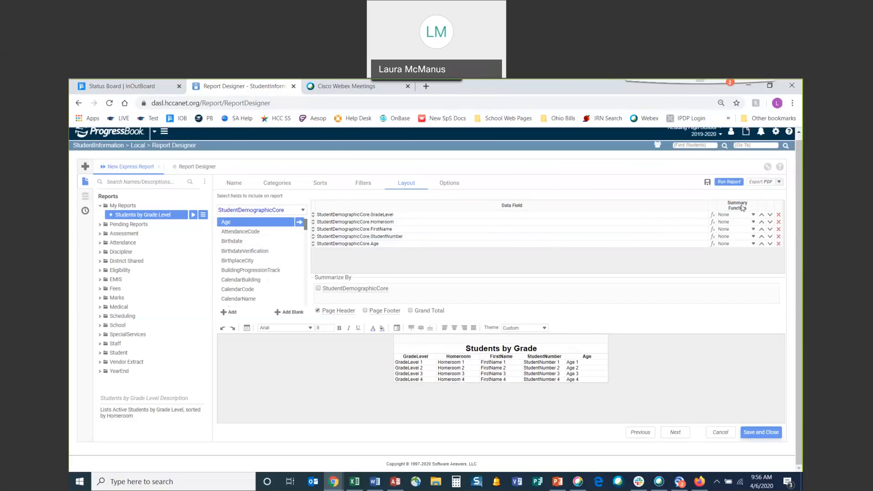
{"action": "left_click", "coordinate": [753, 215]}
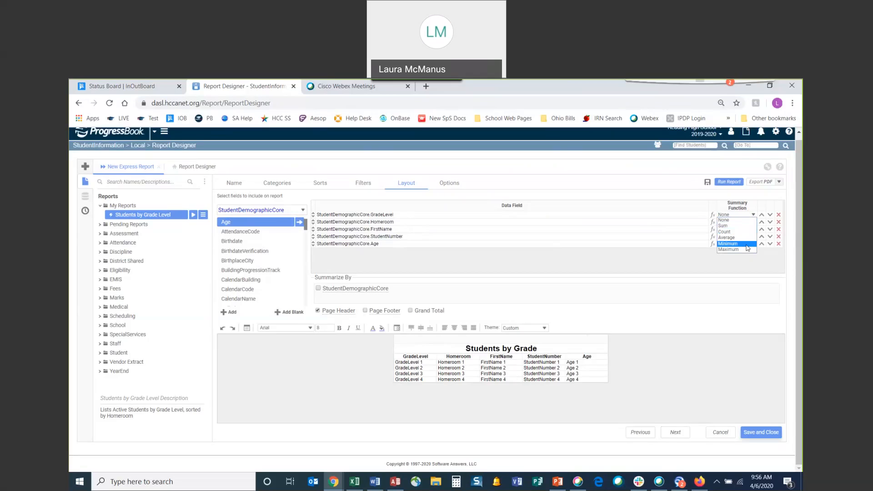
{"action": "left_click", "coordinate": [752, 216]}
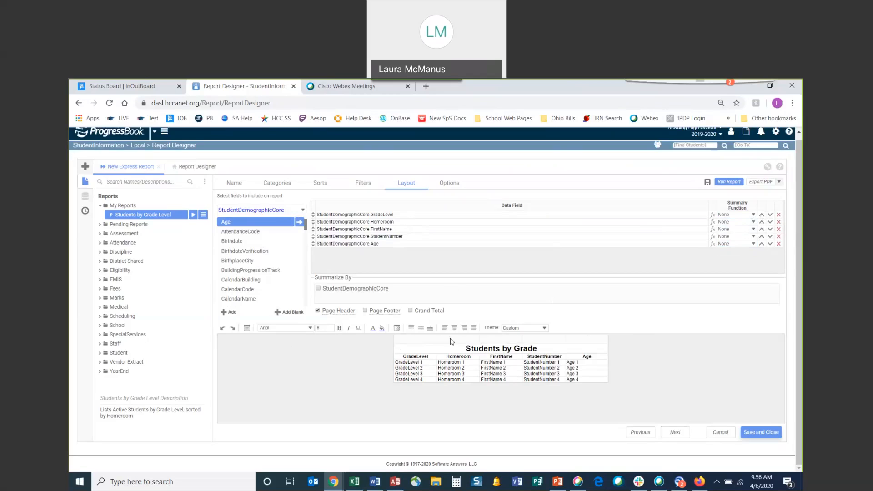
Step: Format the Students by Grade title in the layout preview with a yellow background and font size 16
{"action": "left_click", "coordinate": [532, 344]}
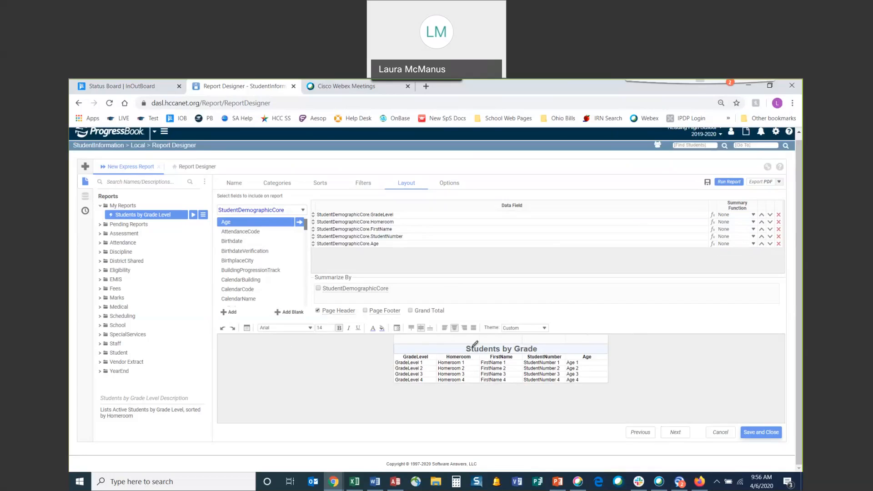
{"action": "left_click", "coordinate": [382, 330]}
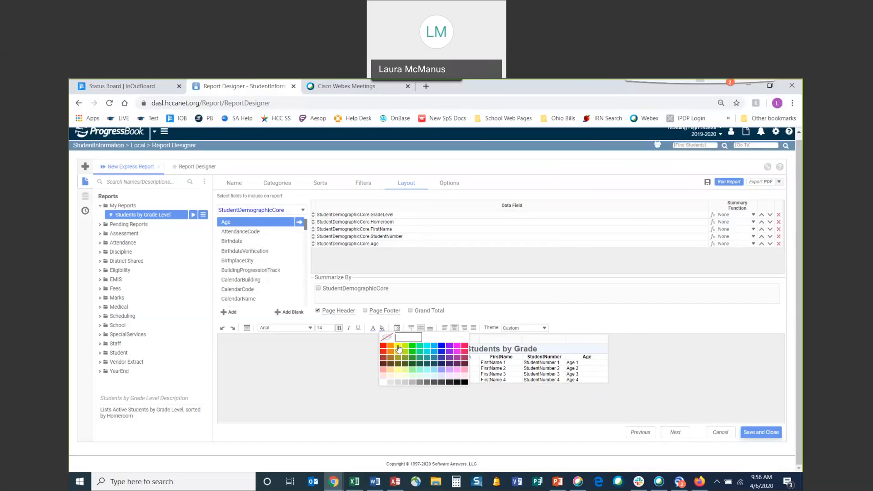
{"action": "left_click", "coordinate": [400, 339]}
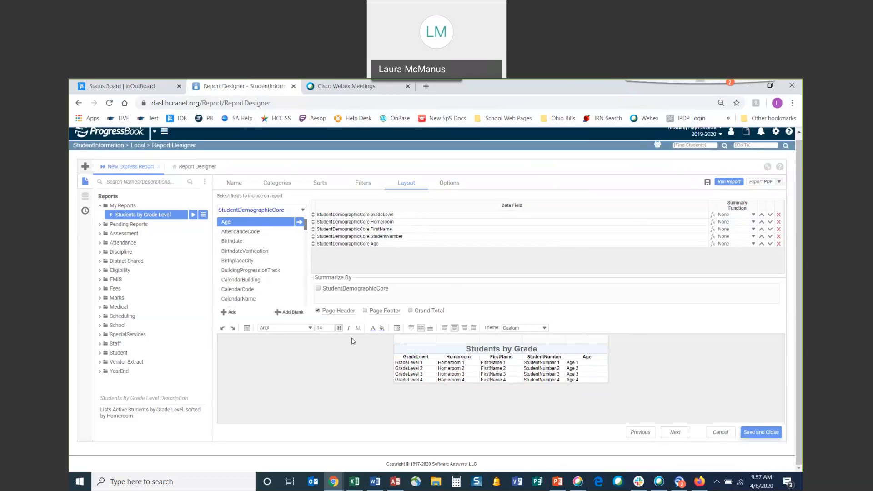
{"action": "left_click", "coordinate": [341, 329]}
{"action": "left_click", "coordinate": [331, 326]}
{"action": "left_click", "coordinate": [331, 327]}
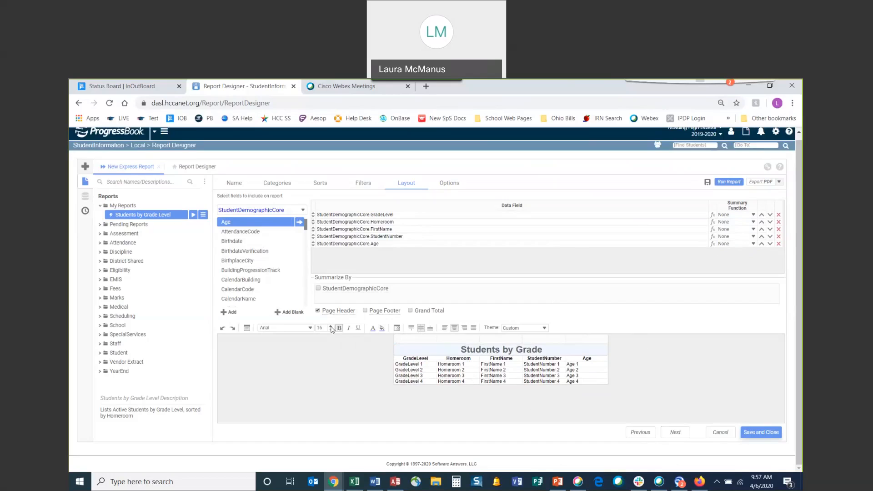
Step: Apply a yellow-green background to the column headers from GradeLevel through Age in the layout preview
{"action": "left_click", "coordinate": [385, 376]}
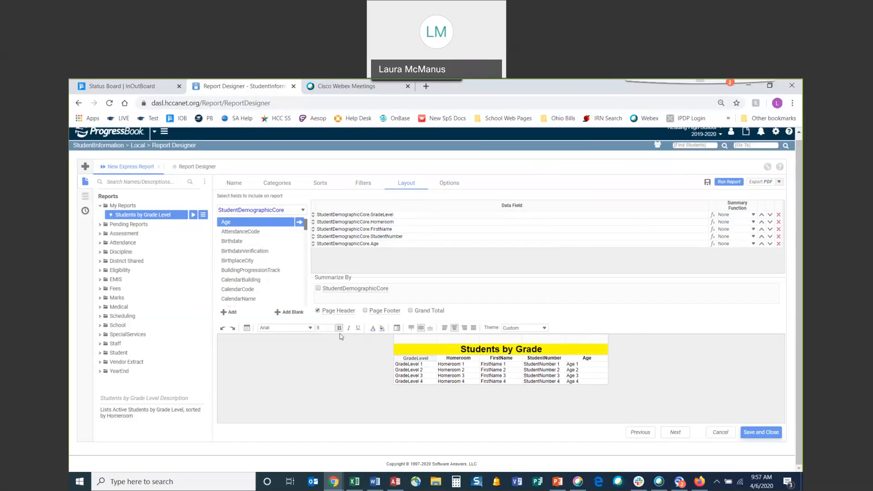
{"action": "left_click", "coordinate": [381, 329]}
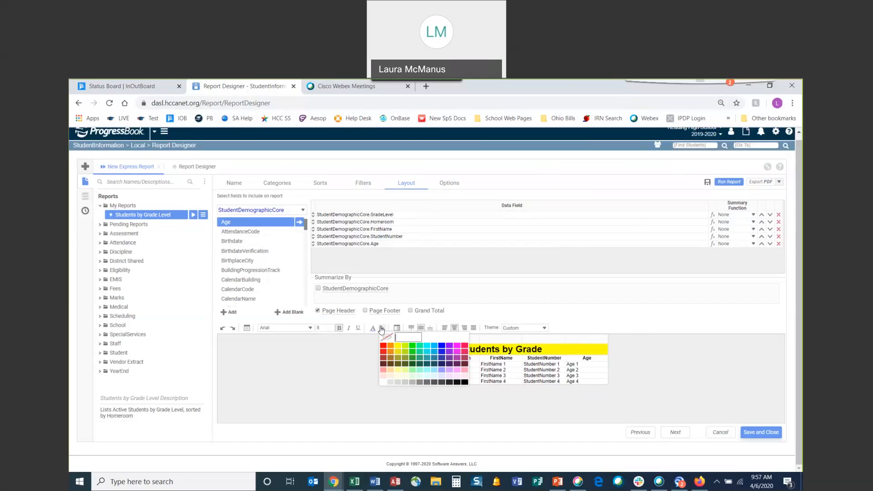
{"action": "left_click", "coordinate": [407, 350]}
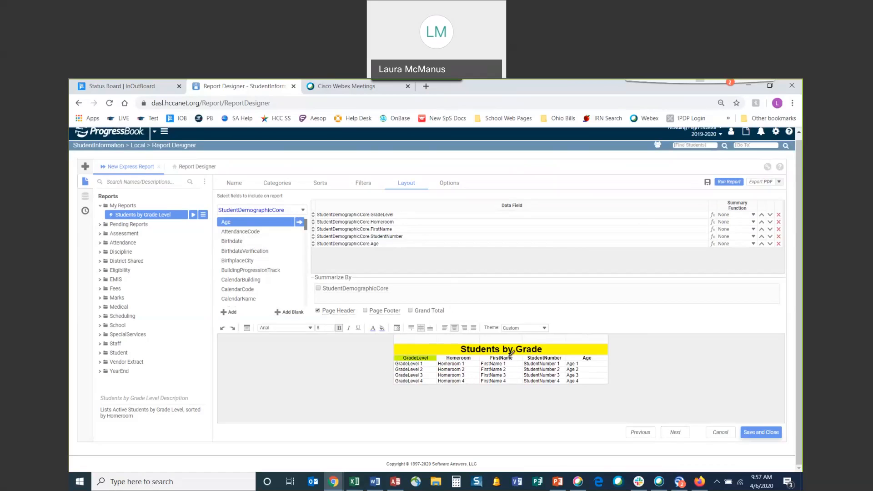
{"action": "left_click", "coordinate": [432, 357]}
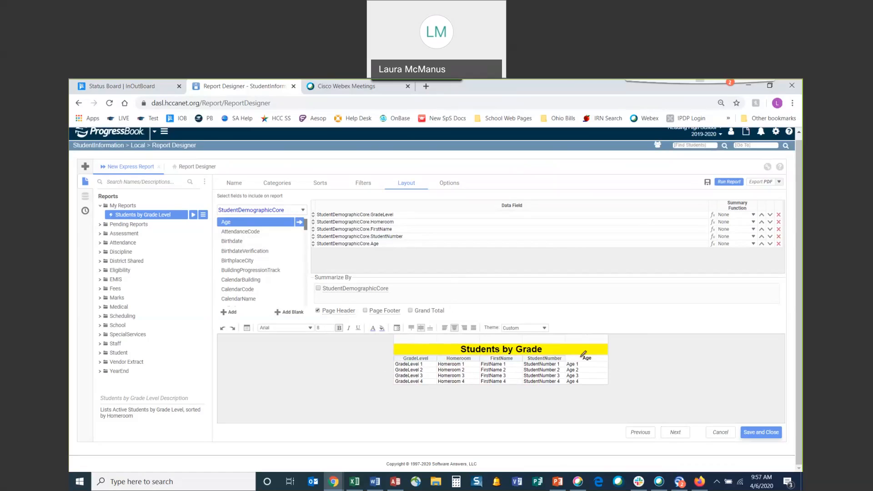
{"action": "left_click", "coordinate": [382, 328]}
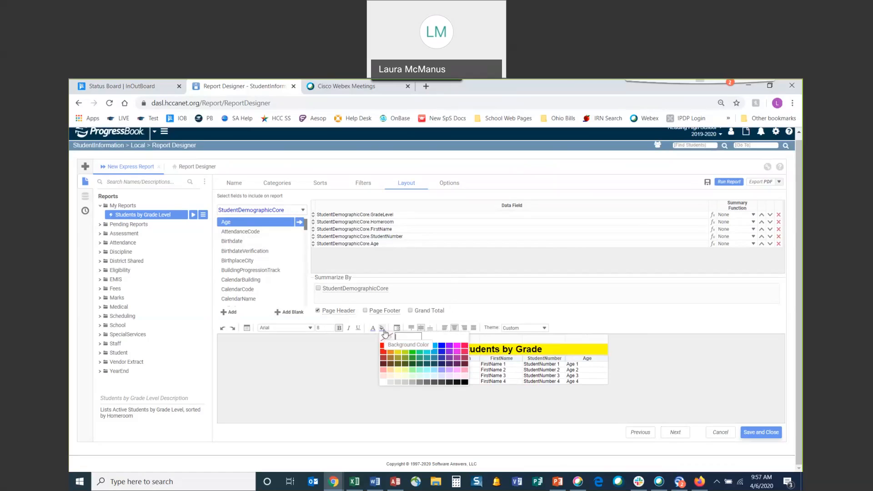
{"action": "left_click", "coordinate": [406, 346]}
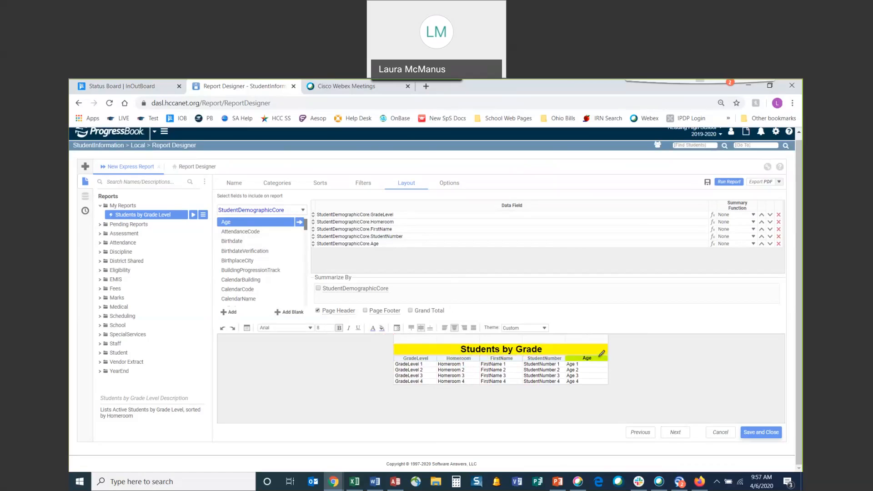
Step: Make the GradeLevel through Age column headers bold with the yellow-green background in the layout preview
{"action": "left_click", "coordinate": [339, 328]}
{"action": "left_click", "coordinate": [378, 373]}
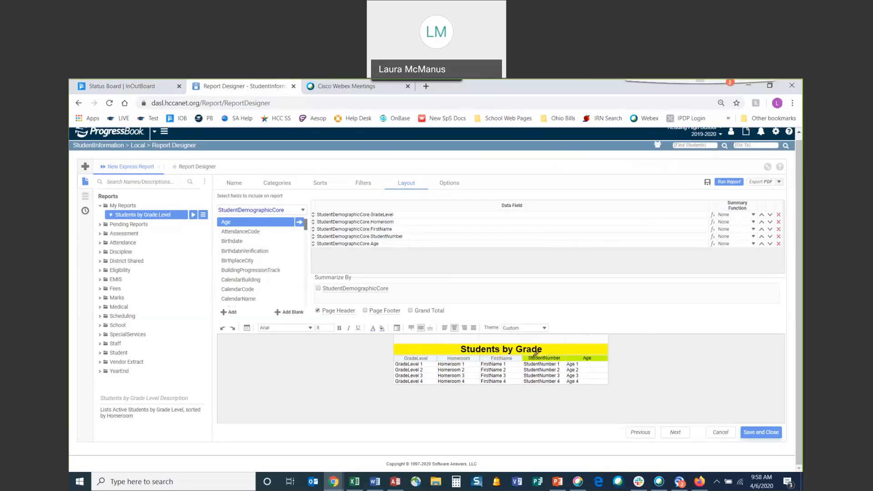
{"action": "left_click", "coordinate": [339, 328]}
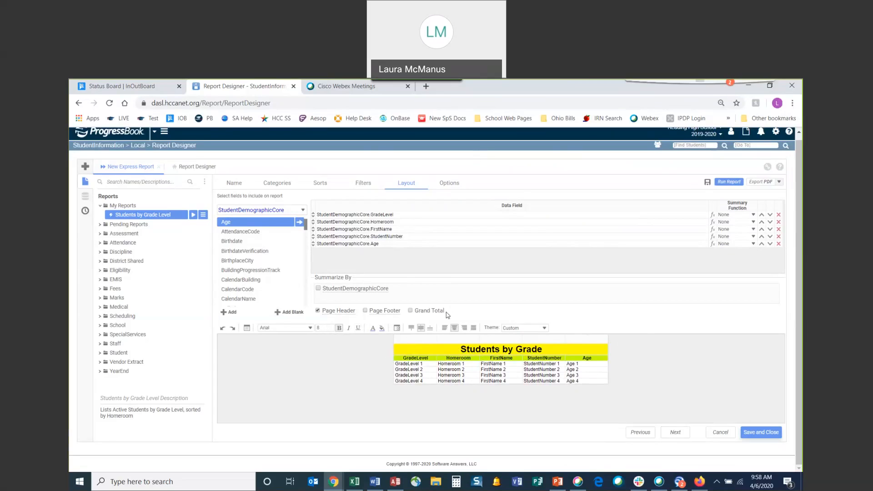
Step: Review the general report options and the choices available for Include Setup Info
{"action": "left_click", "coordinate": [676, 432]}
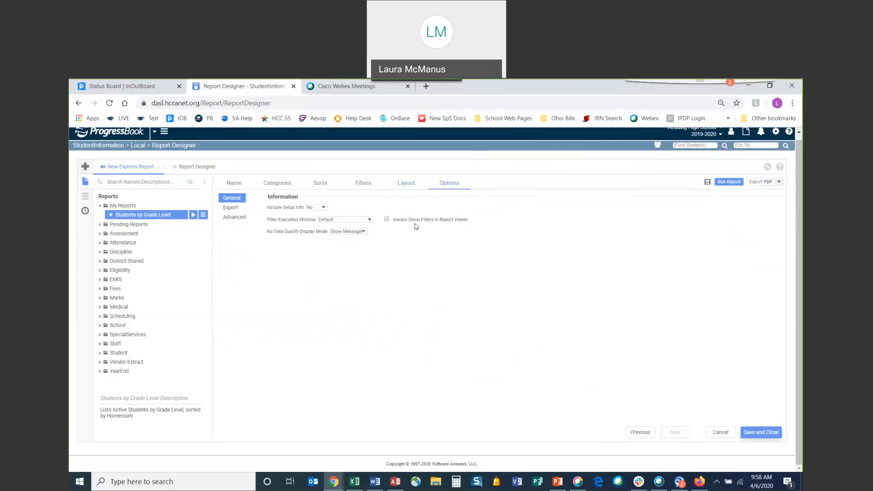
{"action": "left_click", "coordinate": [323, 208]}
{"action": "left_click", "coordinate": [323, 214]}
Step: Set the report's export page orientation to Landscape and turn on Fit to Page Width
{"action": "left_click", "coordinate": [238, 210]}
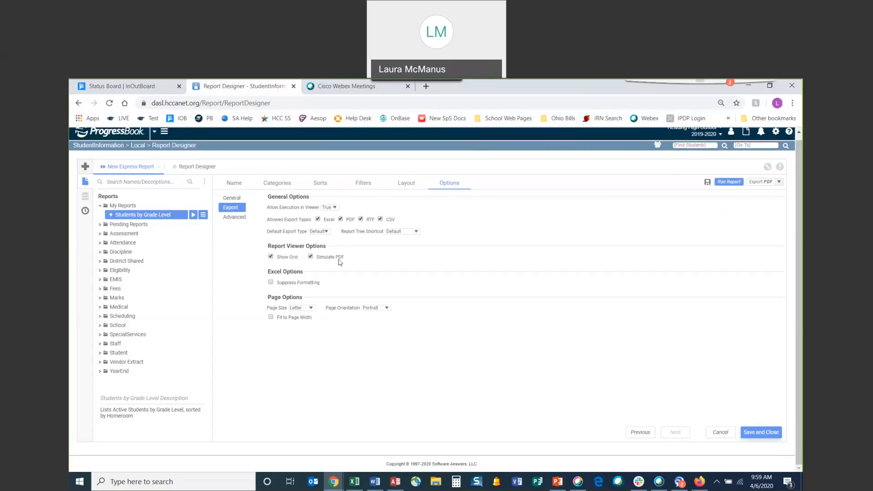
{"action": "mouse_move", "coordinate": [339, 262]}
{"action": "left_click", "coordinate": [382, 310]}
{"action": "left_click", "coordinate": [383, 323]}
{"action": "left_click", "coordinate": [271, 318]}
Step: Check the advanced conversion options and save the Students by Grade report
{"action": "left_click", "coordinate": [245, 218]}
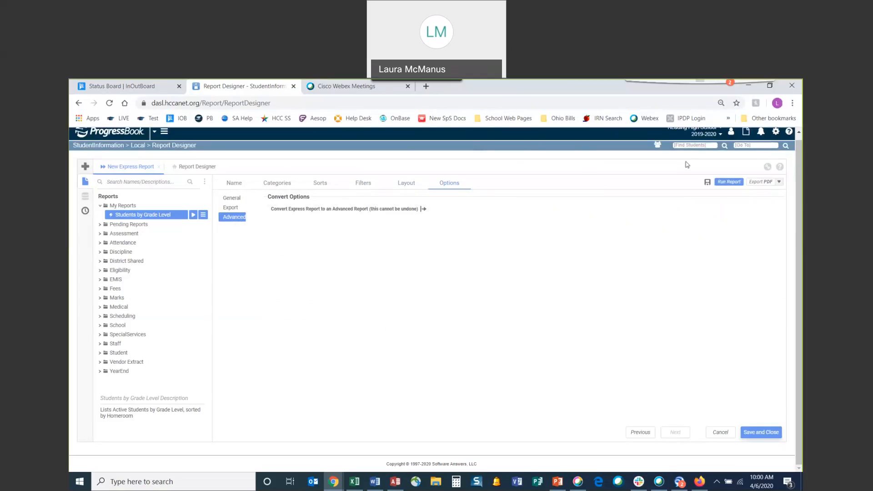
{"action": "left_click", "coordinate": [707, 183]}
{"action": "left_click", "coordinate": [707, 182]}
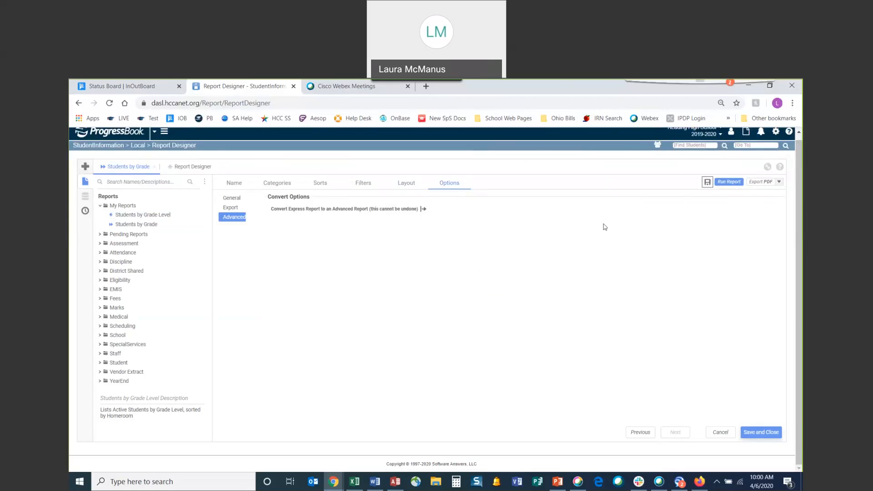
Step: Export the Students by Grade report as CSV, choosing the school for the SchoolName equal-to filter
{"action": "left_click", "coordinate": [778, 182]}
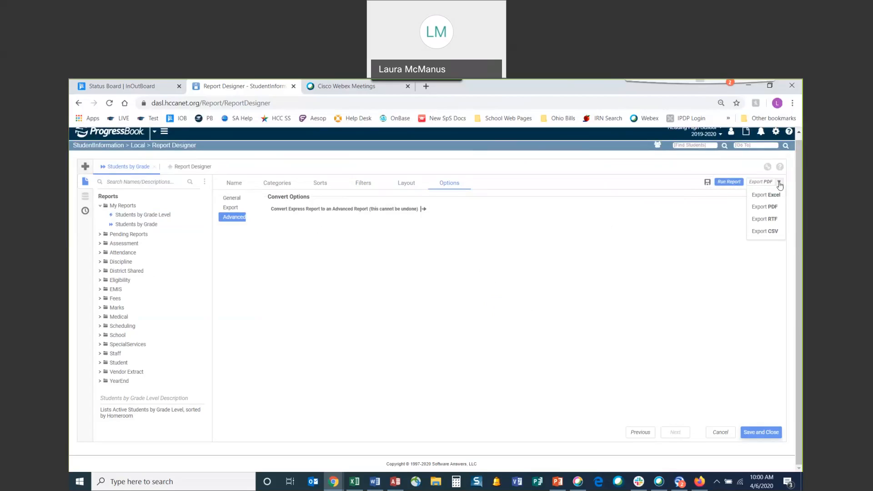
{"action": "left_click", "coordinate": [775, 232]}
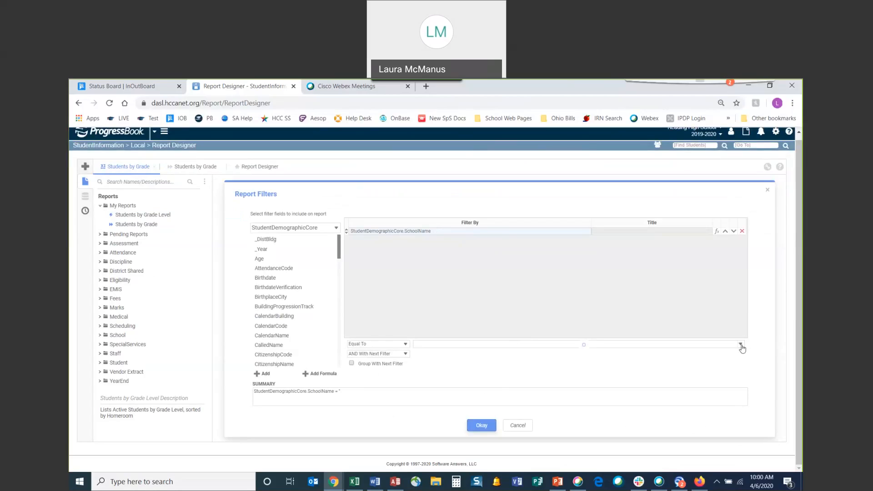
{"action": "left_click", "coordinate": [455, 344]}
{"action": "left_click", "coordinate": [453, 355]}
{"action": "left_click", "coordinate": [482, 425]}
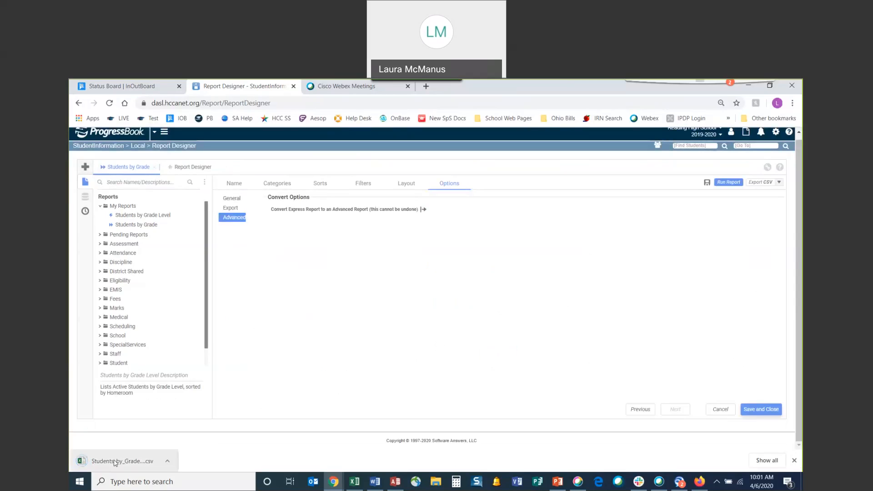
Step: Open the exported Students by Grade CSV in Excel, examine its rows and close the workbook
{"action": "left_click", "coordinate": [115, 462]}
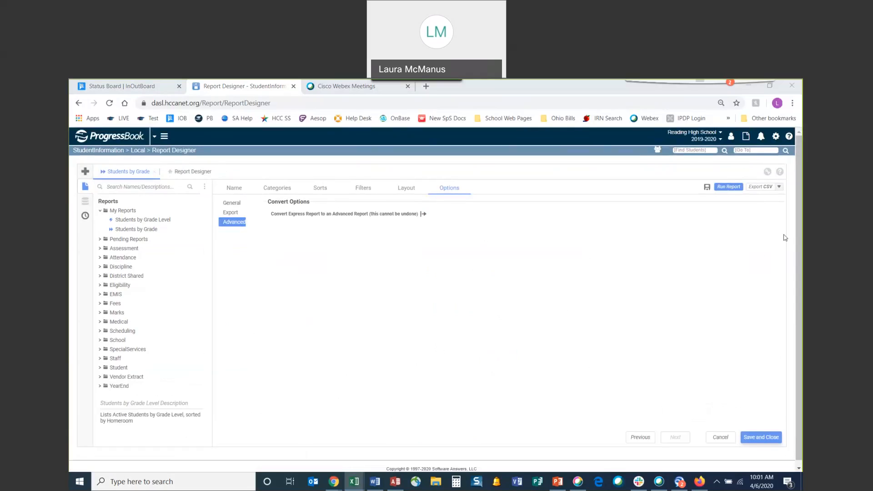
{"action": "left_click", "coordinate": [354, 481]}
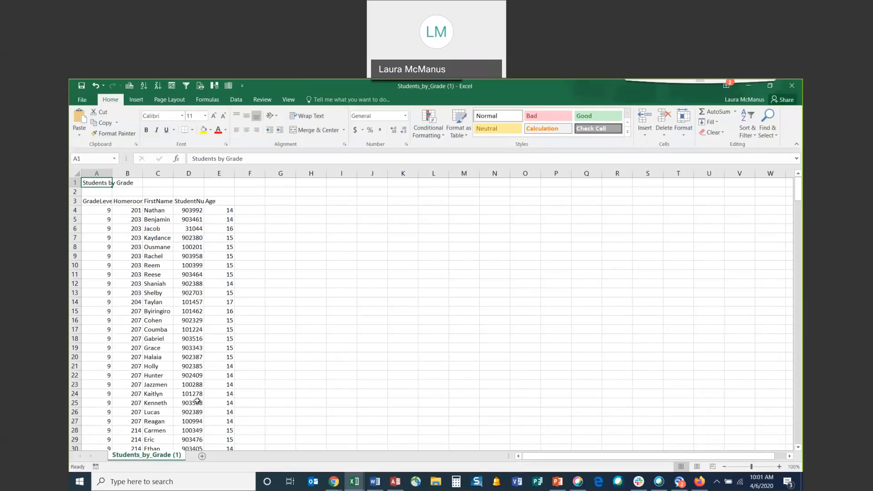
{"action": "scroll", "coordinate": [198, 402], "scroll_direction": "down", "scroll_amount": 10}
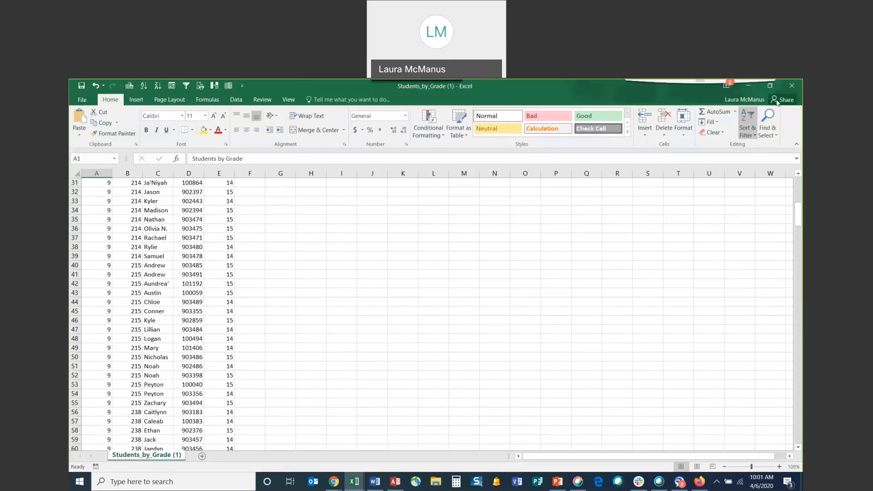
{"action": "left_click", "coordinate": [788, 86]}
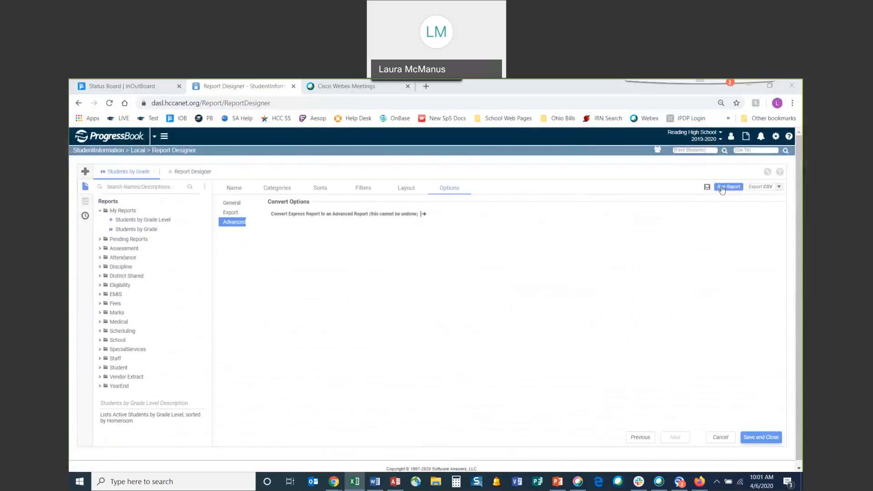
Step: Run the Students by Grade report in the viewer with the school selected for the SchoolName filter
{"action": "left_click", "coordinate": [723, 188]}
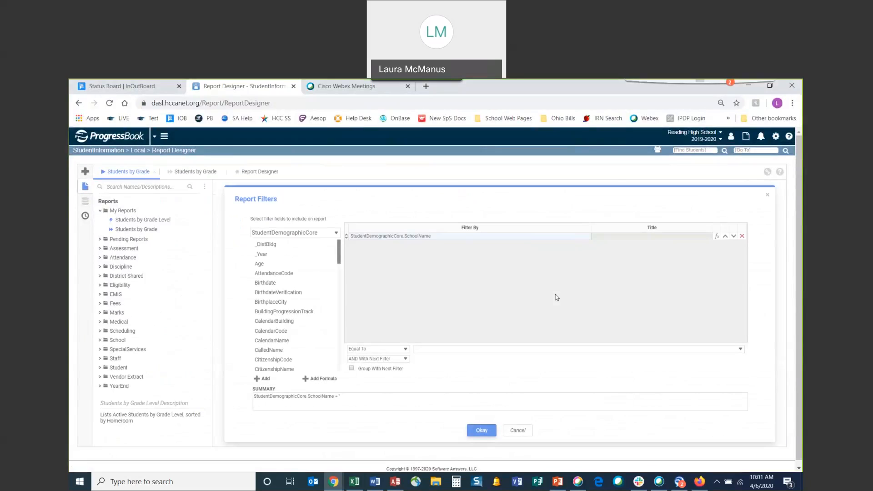
{"action": "left_click", "coordinate": [740, 350]}
{"action": "left_click", "coordinate": [443, 357]}
{"action": "left_click", "coordinate": [481, 430]}
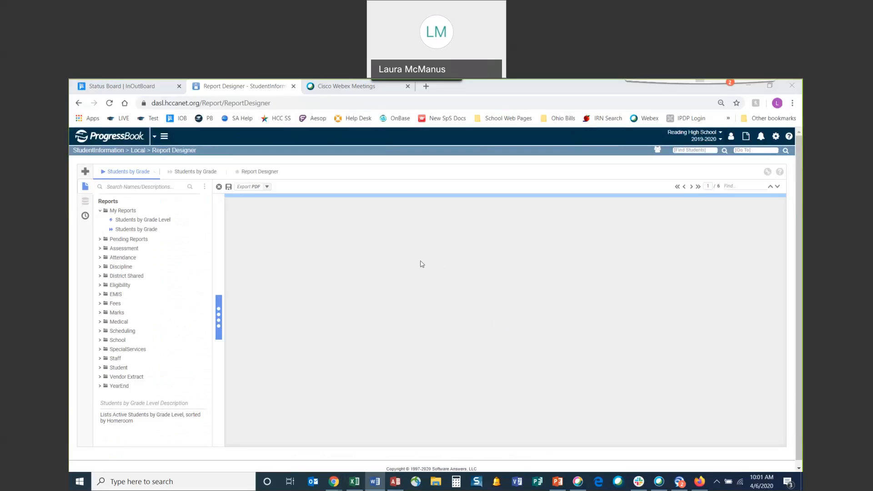
{"action": "scroll", "coordinate": [362, 289], "scroll_direction": "down", "scroll_amount": 1}
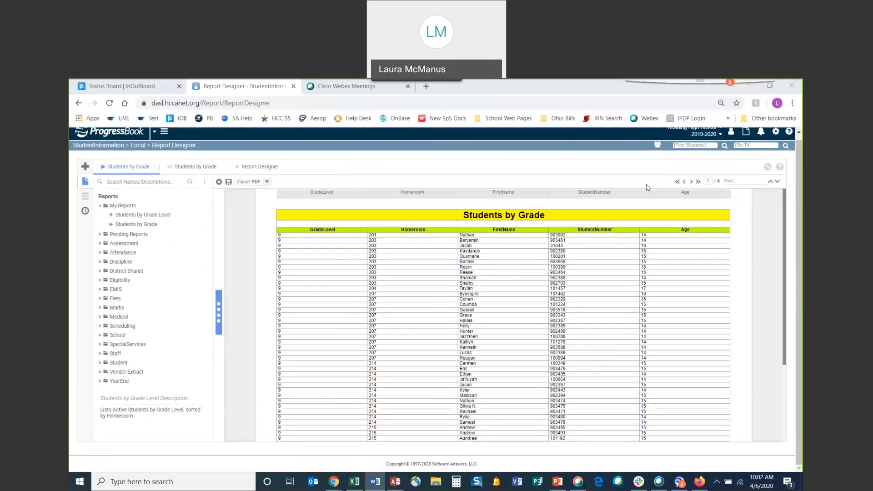
Step: Page through the report output to page 3 and search it for a student's first name
{"action": "left_click", "coordinate": [692, 182]}
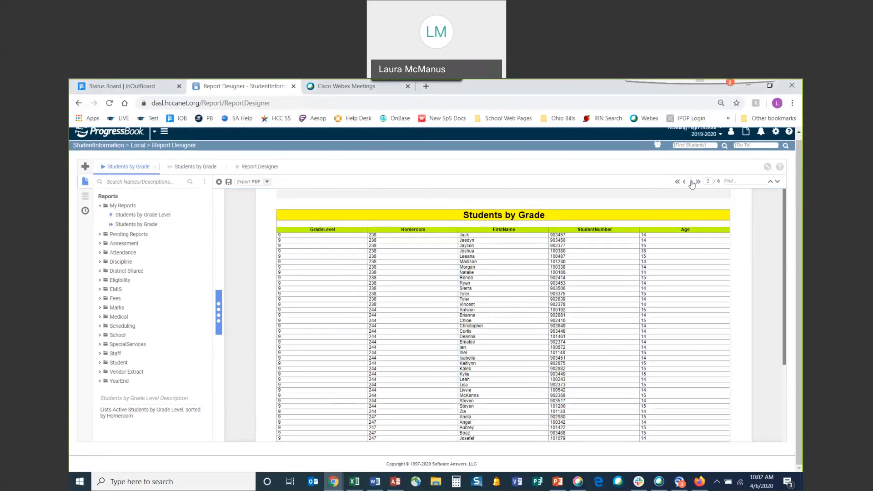
{"action": "left_click", "coordinate": [692, 182]}
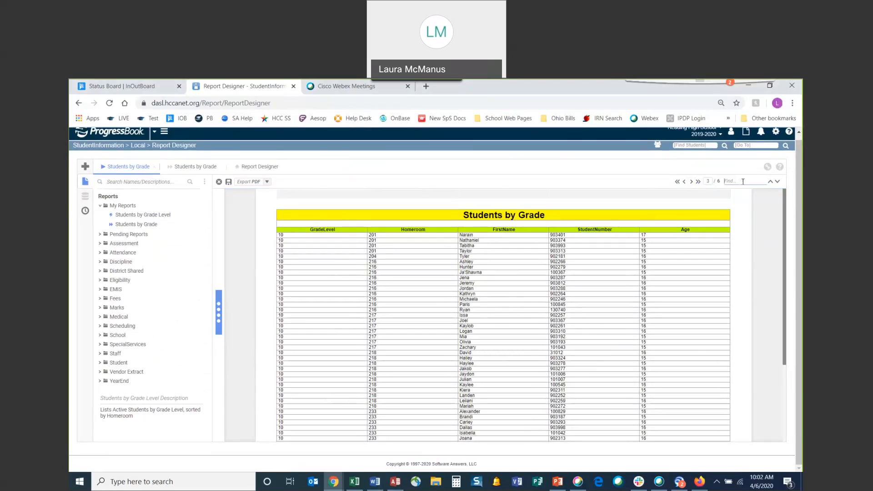
{"action": "type", "text": "Isabella"}
{"action": "key", "text": "Return"}
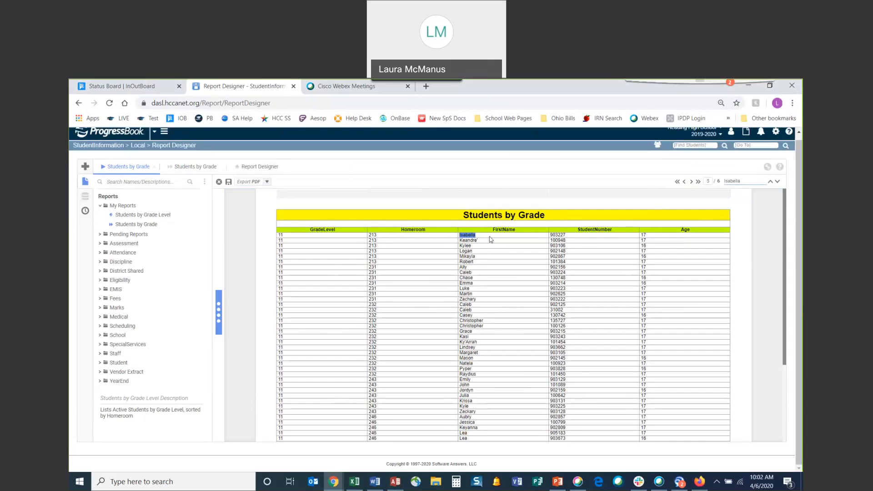
{"action": "left_click", "coordinate": [777, 181]}
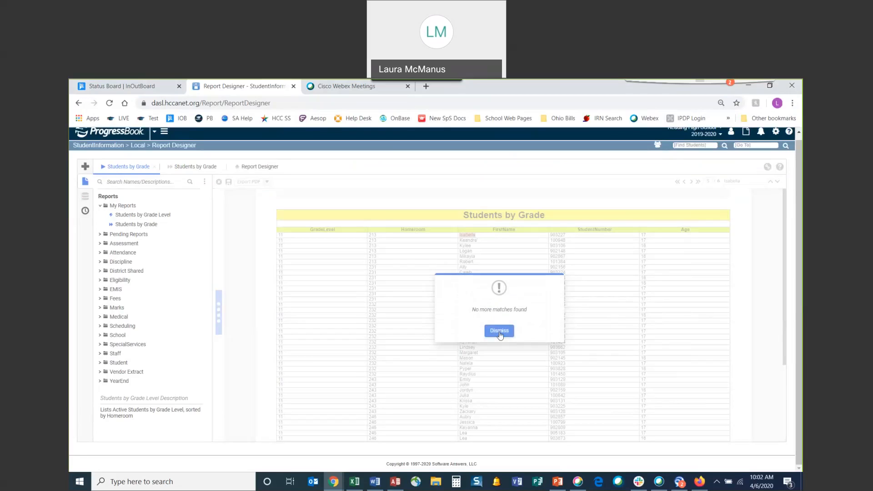
{"action": "left_click", "coordinate": [499, 331]}
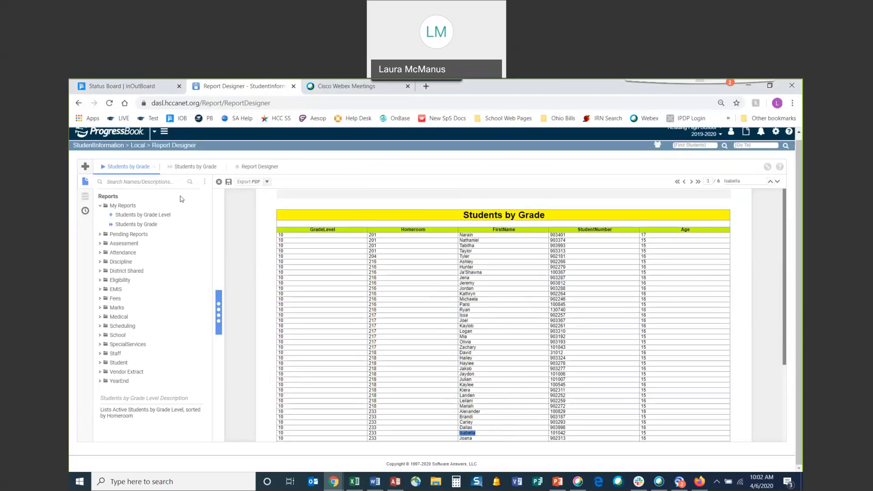
Step: Close the Students by Grade report output and its express report editor
{"action": "left_click", "coordinate": [154, 167]}
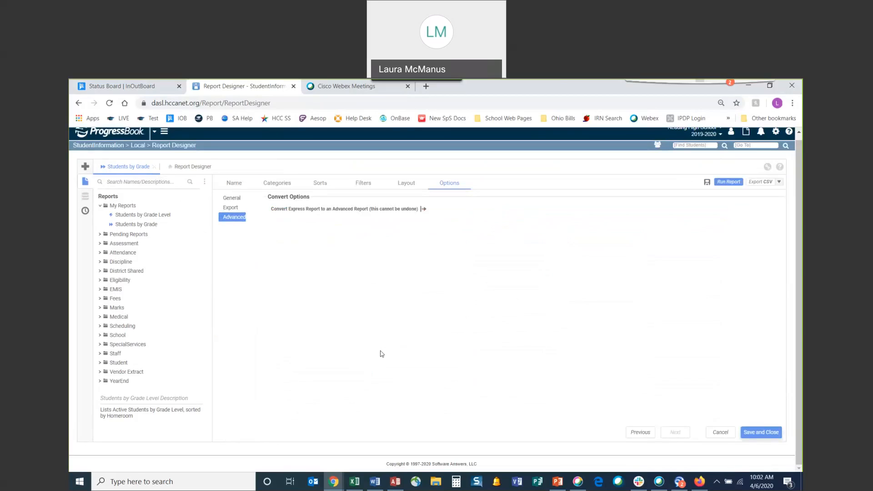
{"action": "left_click", "coordinate": [154, 167]}
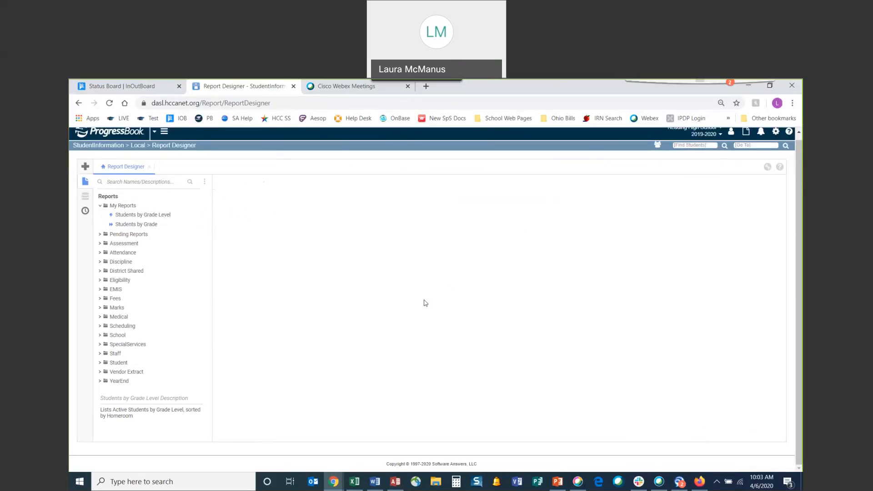
{"action": "scroll", "coordinate": [425, 303], "scroll_direction": "up", "scroll_amount": 1}
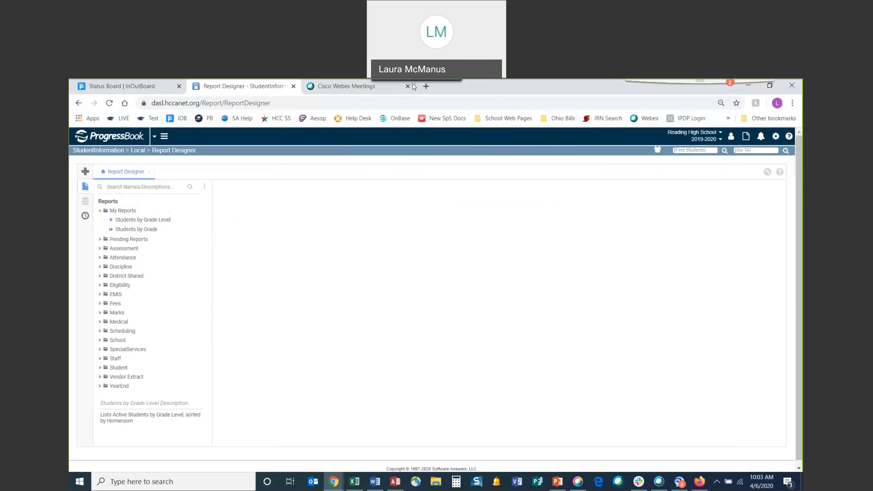